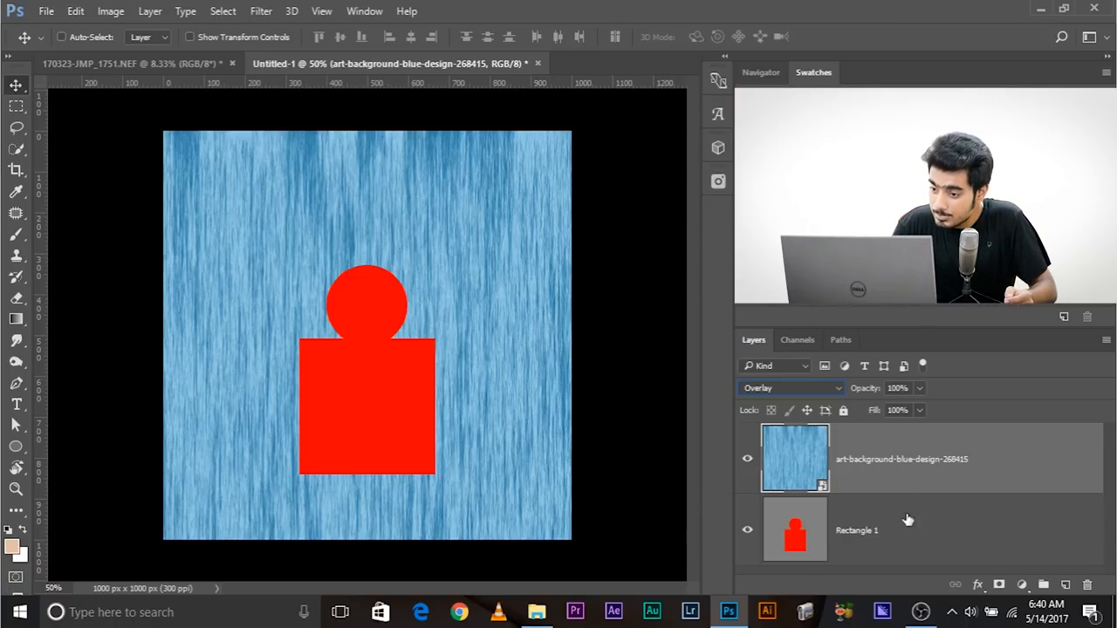
Select the Rectangle 1 layer and toggle the visibility of the blue texture layer above it.
left_click(857, 533)
left_click(749, 464)
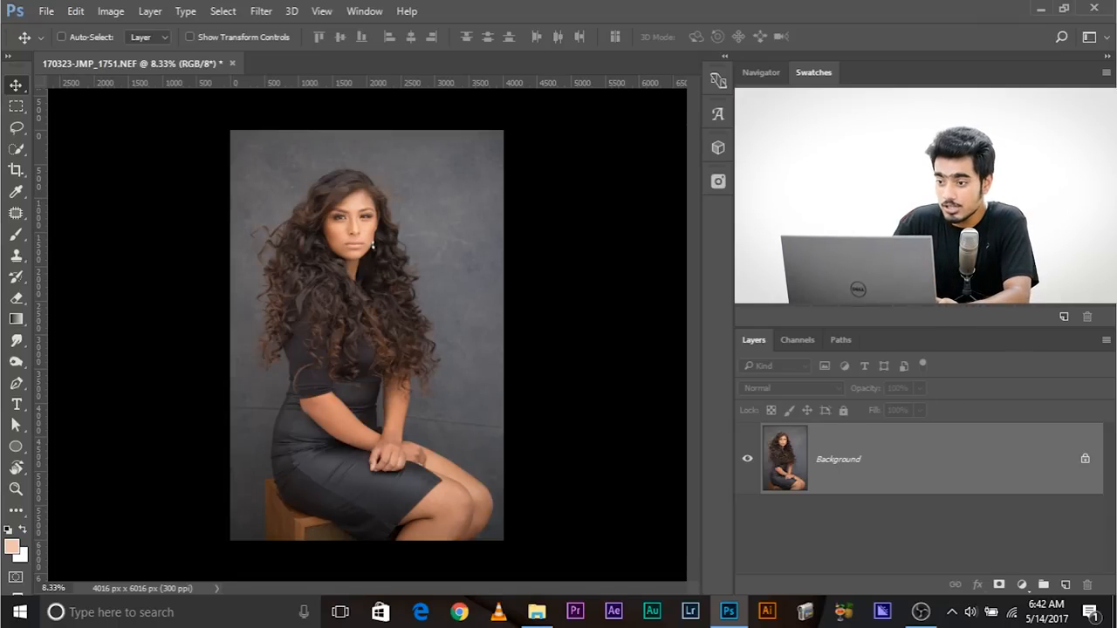
Insert the blue streaked background from the Pexels plugin as a new layer above the portrait, then collapse the plugin.
left_click(719, 183)
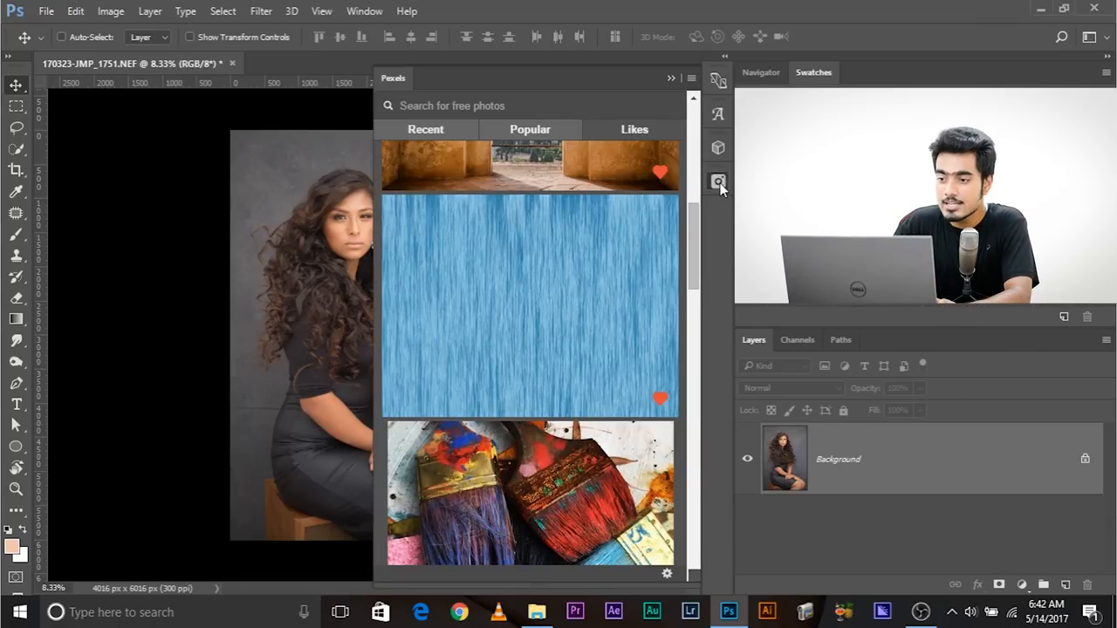
left_click(534, 268)
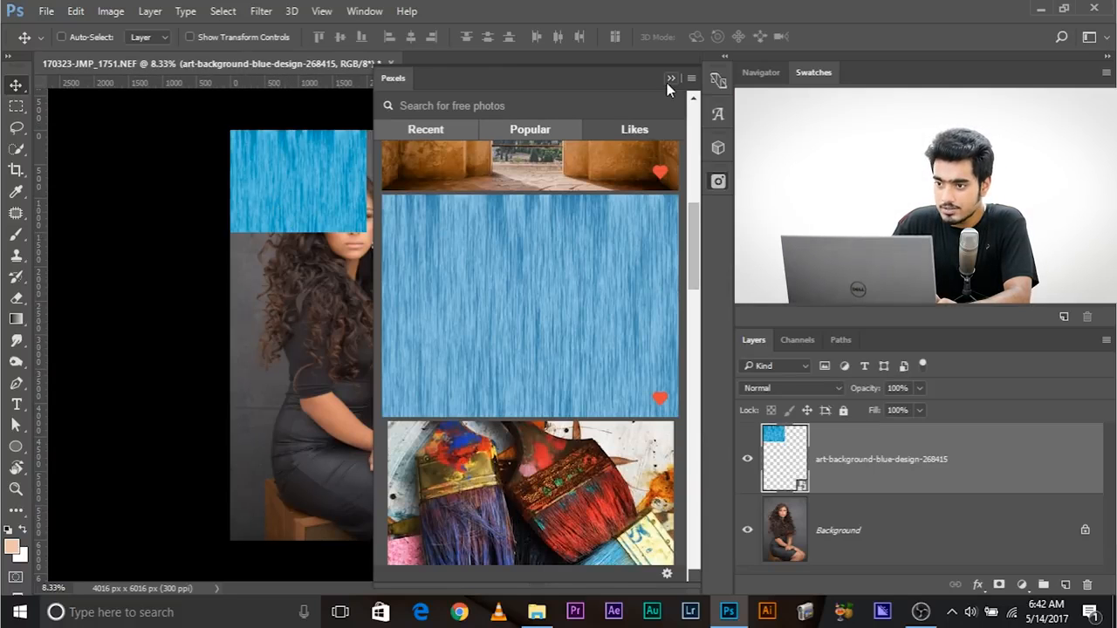
left_click(670, 79)
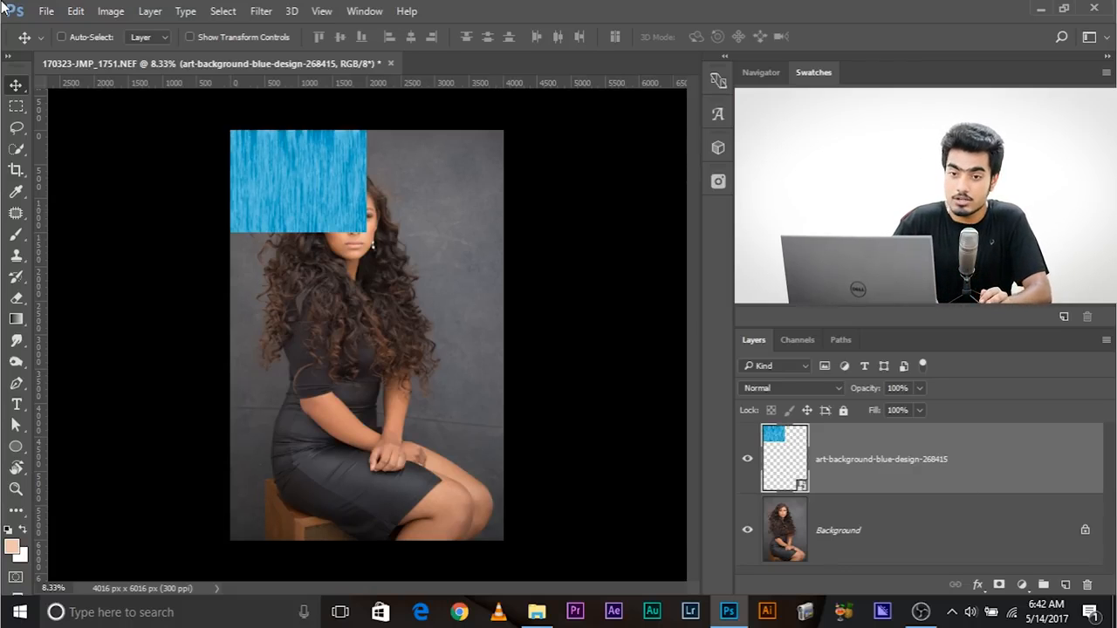
left_click(46, 11)
left_click(53, 43)
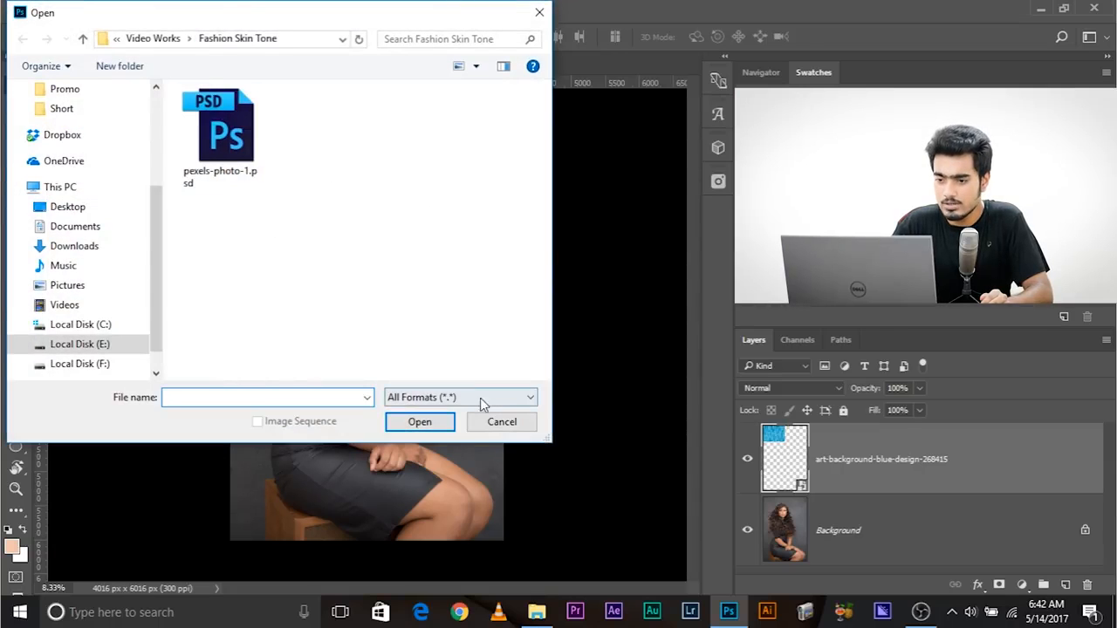
left_click(500, 422)
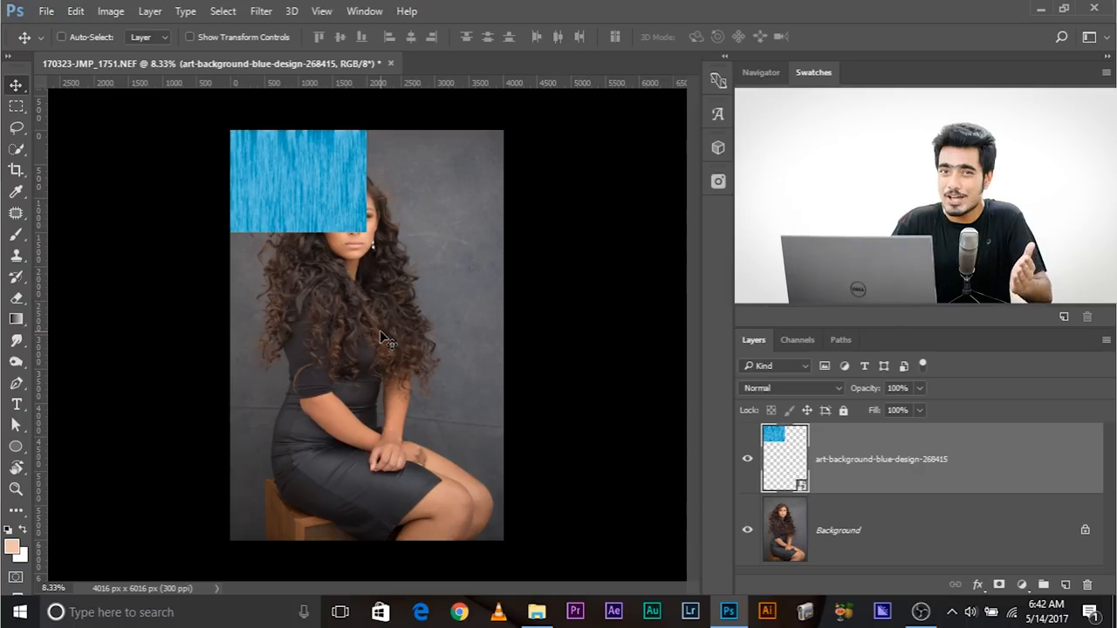
left_click(46, 11)
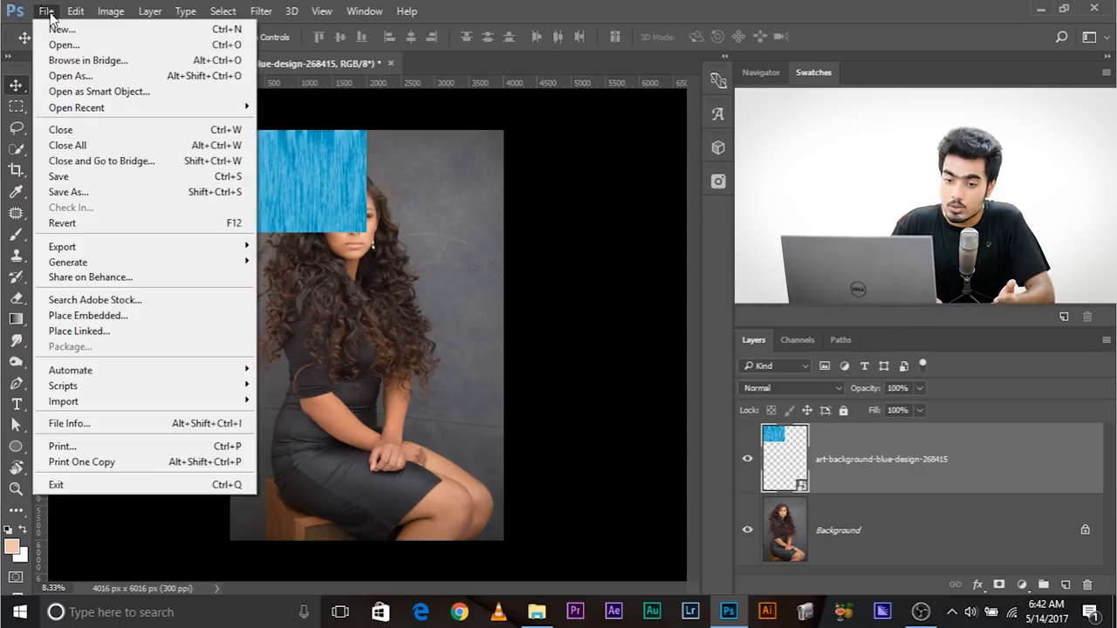
left_click(118, 316)
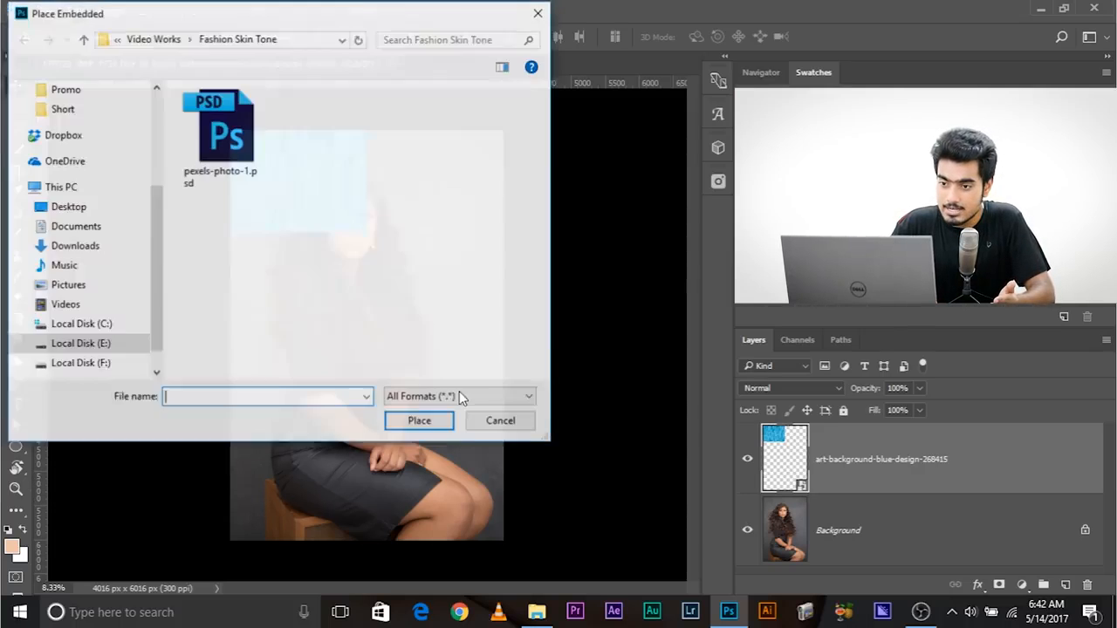
left_click(503, 423)
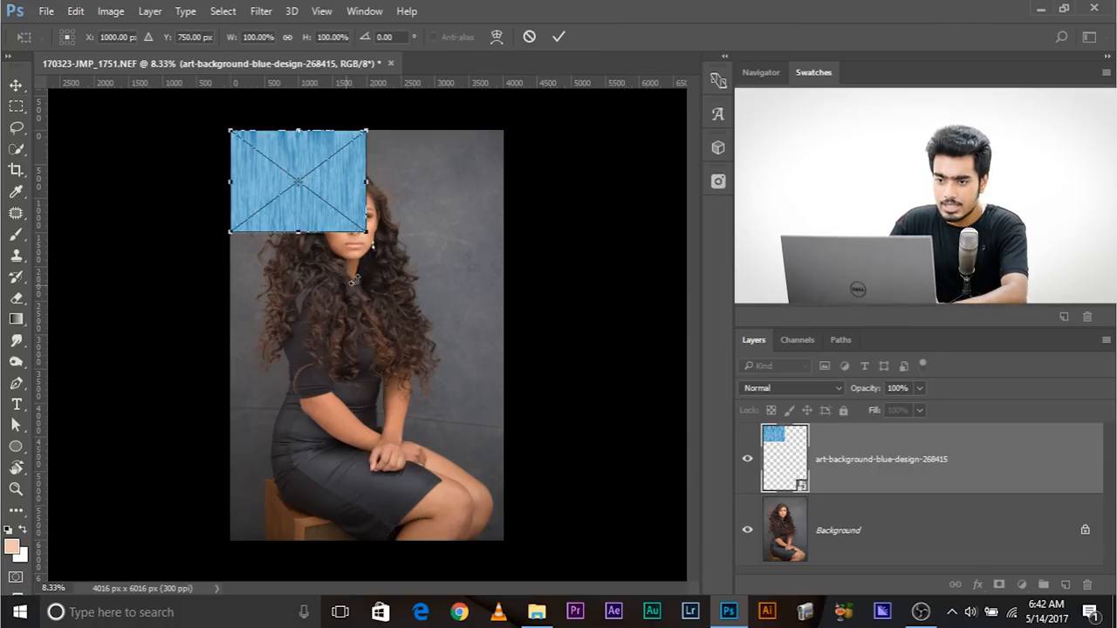
Enlarge the blue texture to about 405% to cover the whole portrait and set its blend mode to Overlay.
left_click_drag(369, 227, 737, 594)
key("Return")
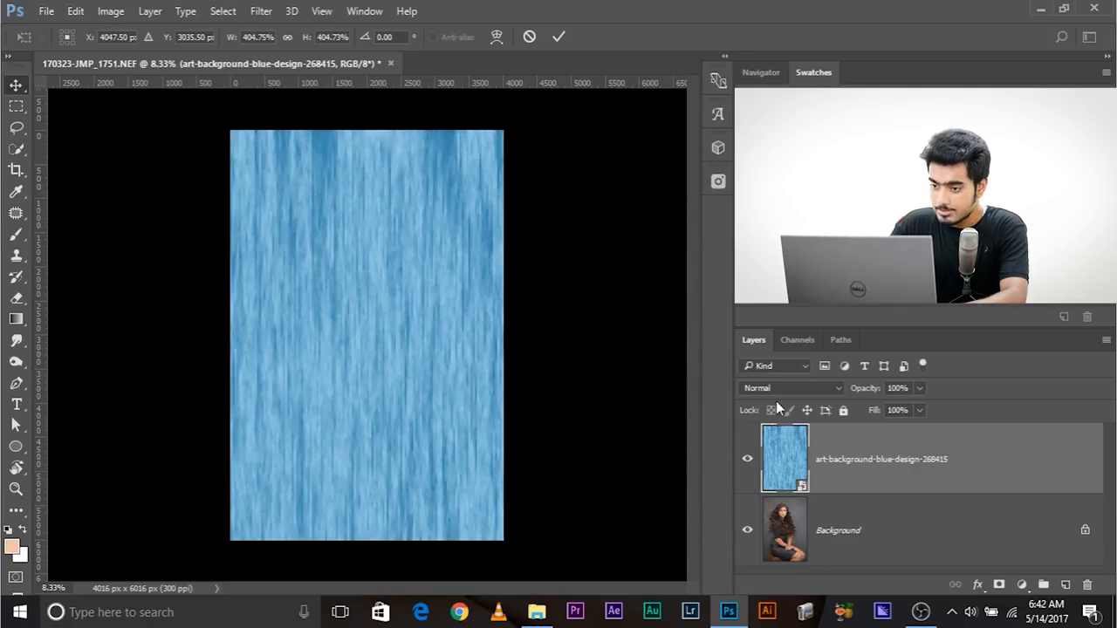
left_click(797, 389)
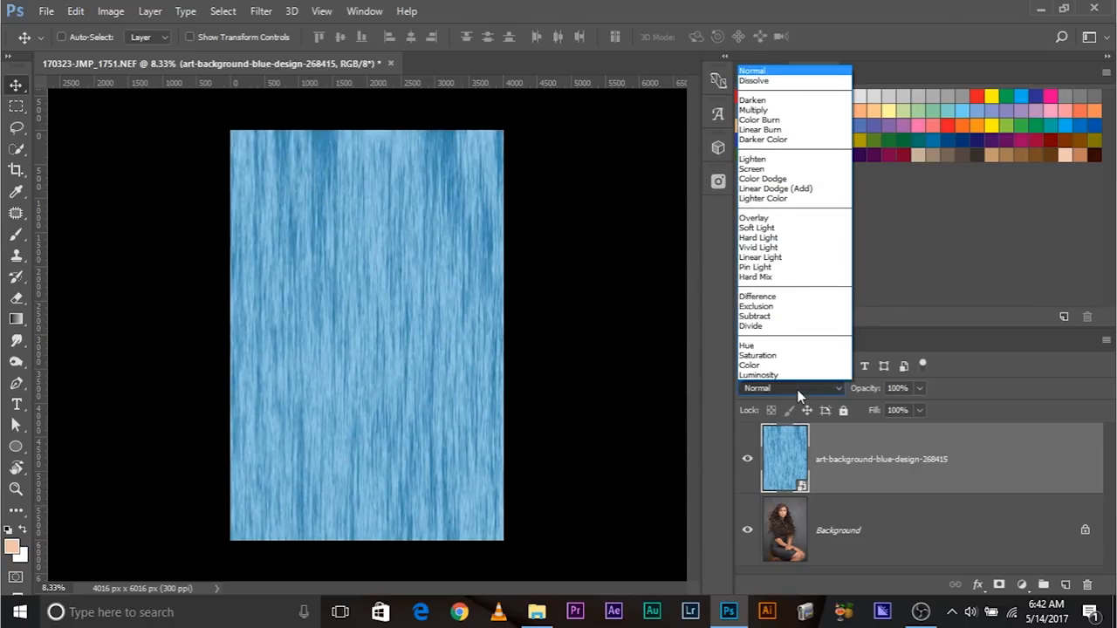
left_click(768, 227)
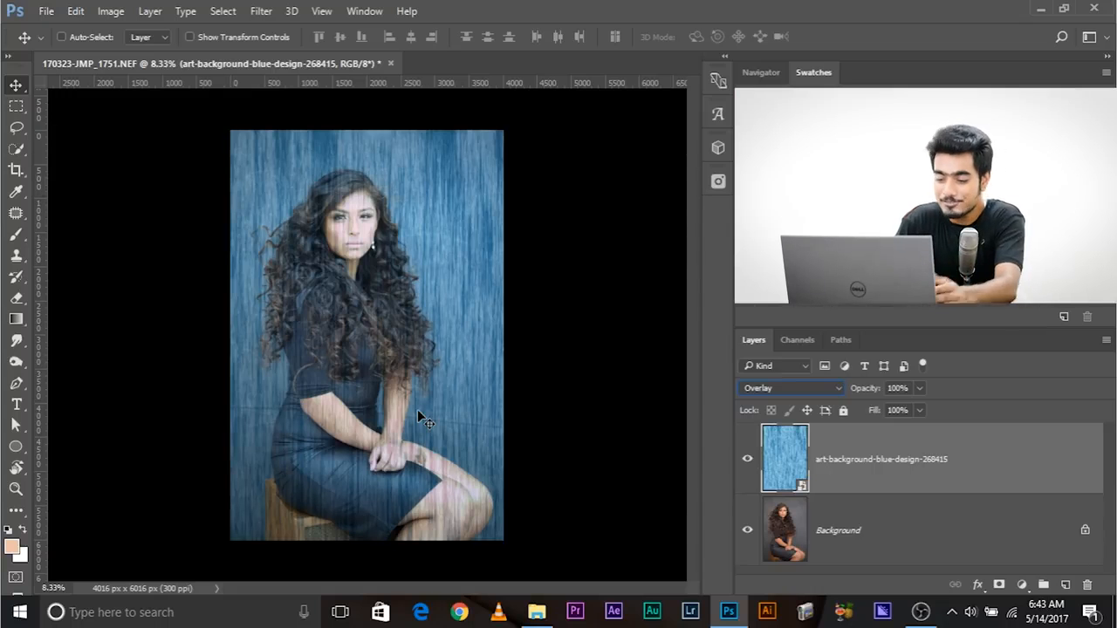
Examine up close how the Overlay texture blends with the woman's hair, face and the backdrop.
key("ctrl+plus")
key("ctrl+plus")
key("ctrl+plus")
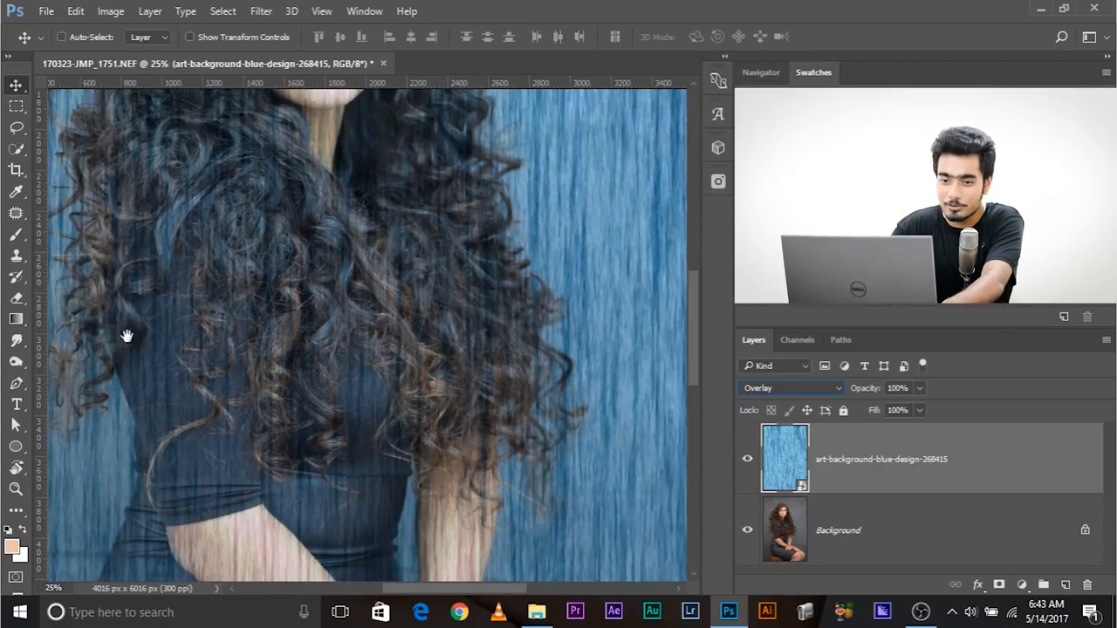
left_click_drag(133, 304, 326, 512)
left_click_drag(392, 217, 244, 375)
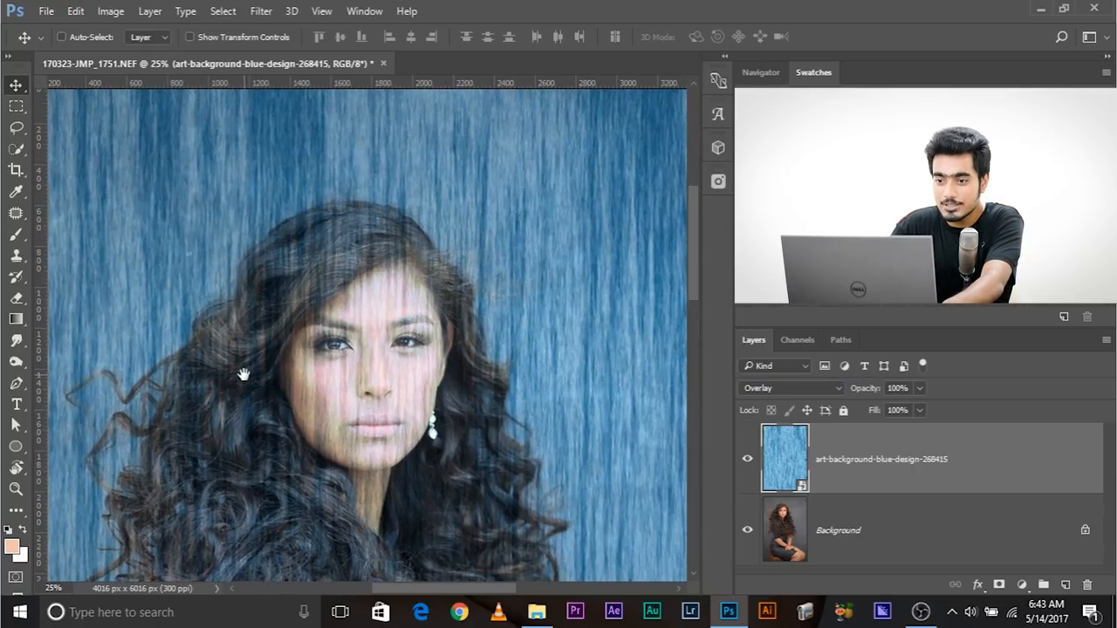
left_click_drag(540, 496, 434, 332)
left_click_drag(445, 386, 399, 337)
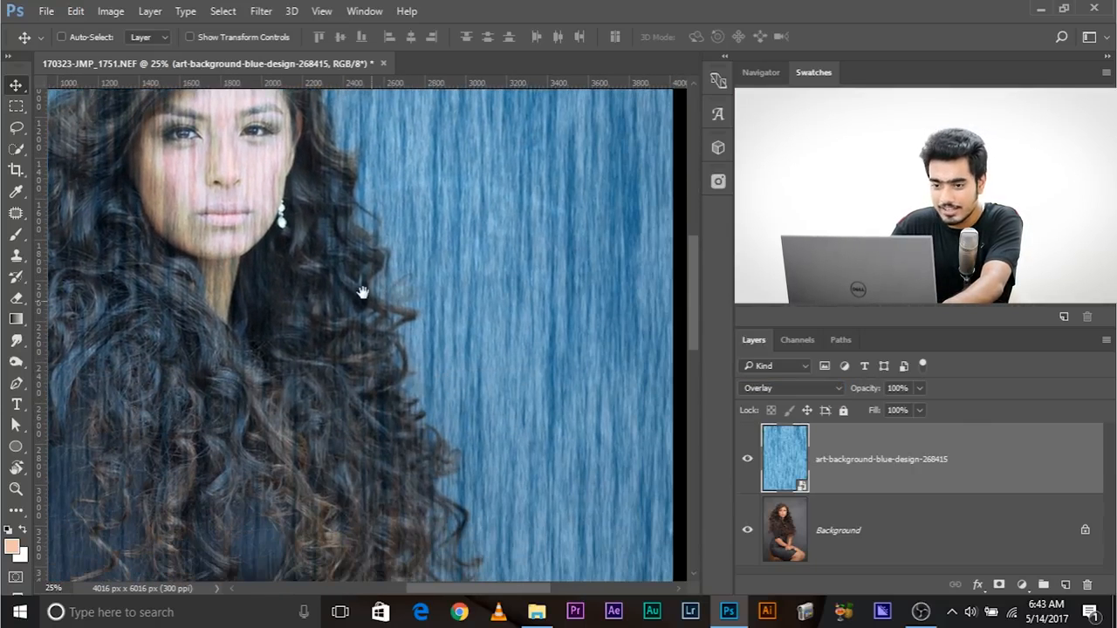
Add a Curves adjustment directly above the Background layer and raise its midtones slightly to brighten the portrait.
left_click(856, 527)
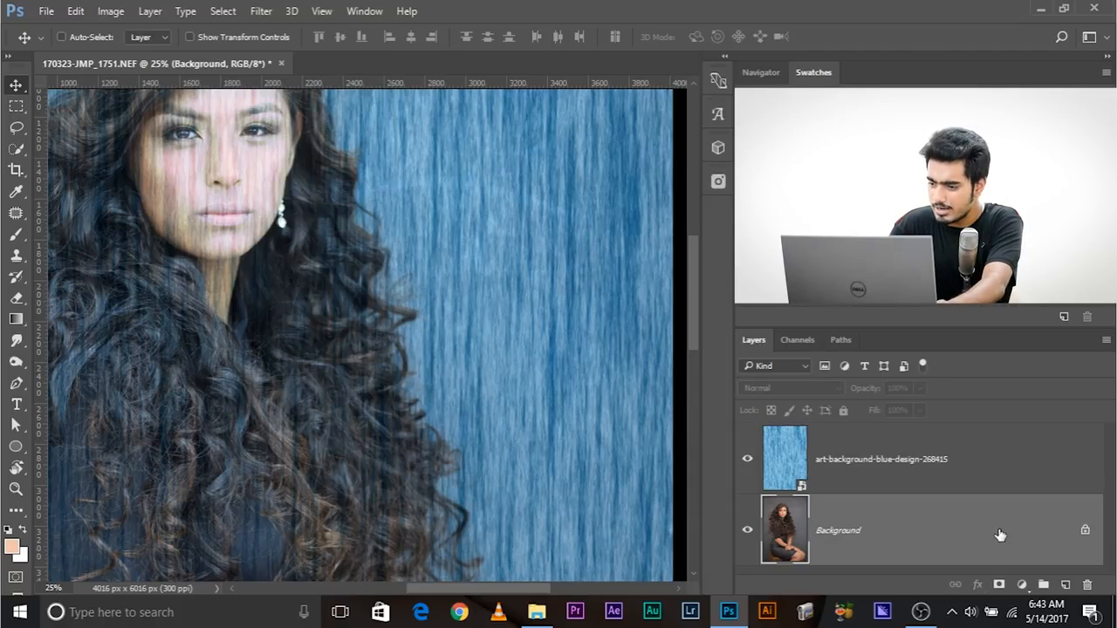
left_click(1024, 586)
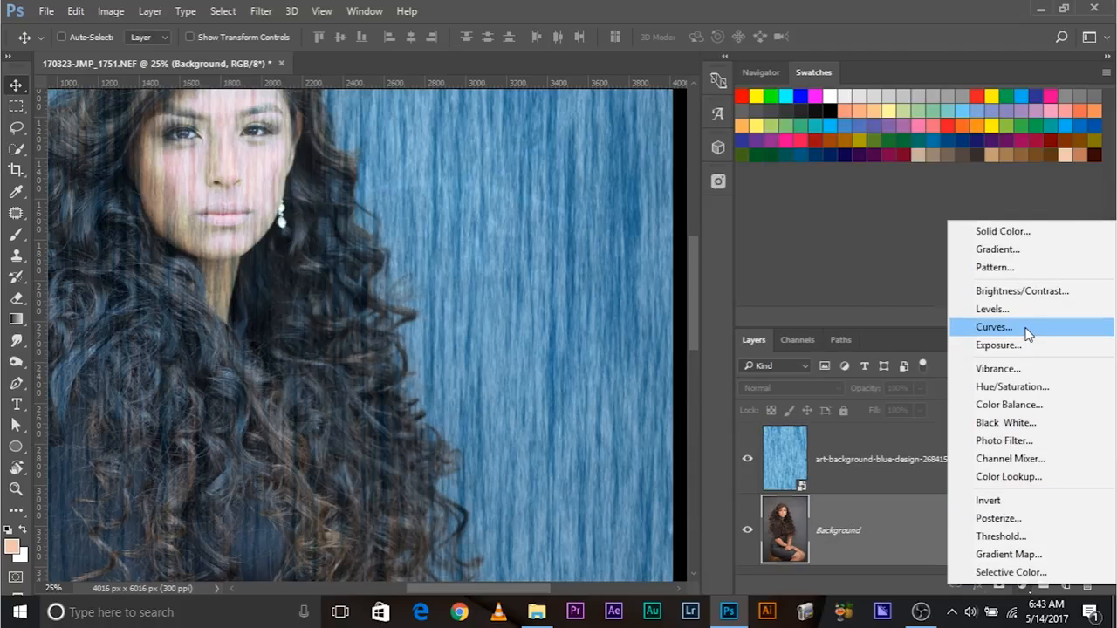
left_click(984, 326)
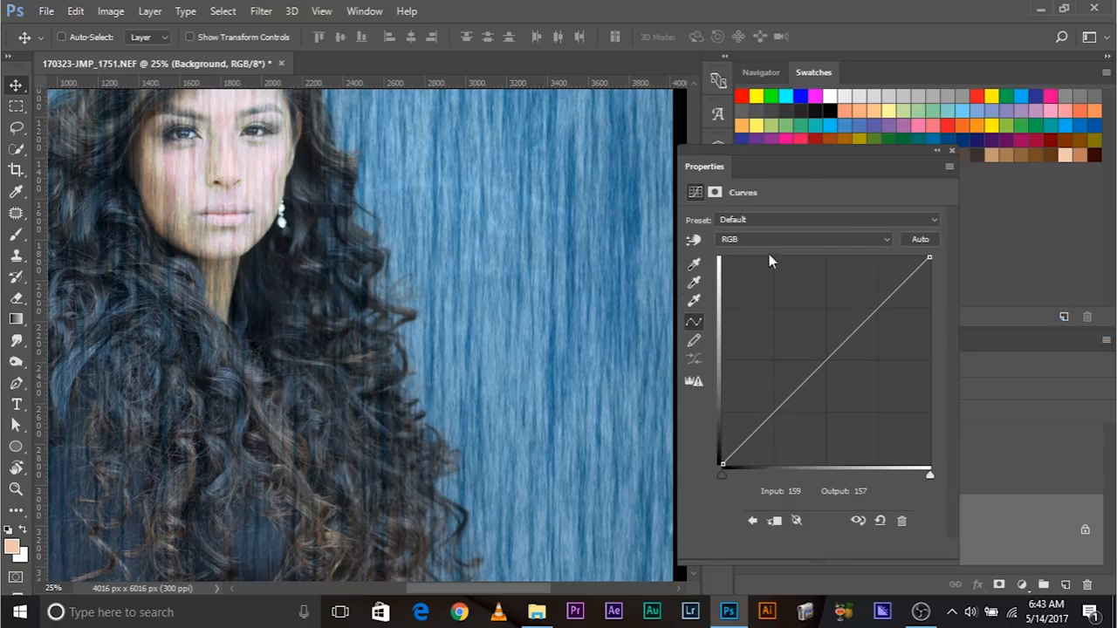
left_click(824, 359)
left_click_drag(825, 359, 813, 351)
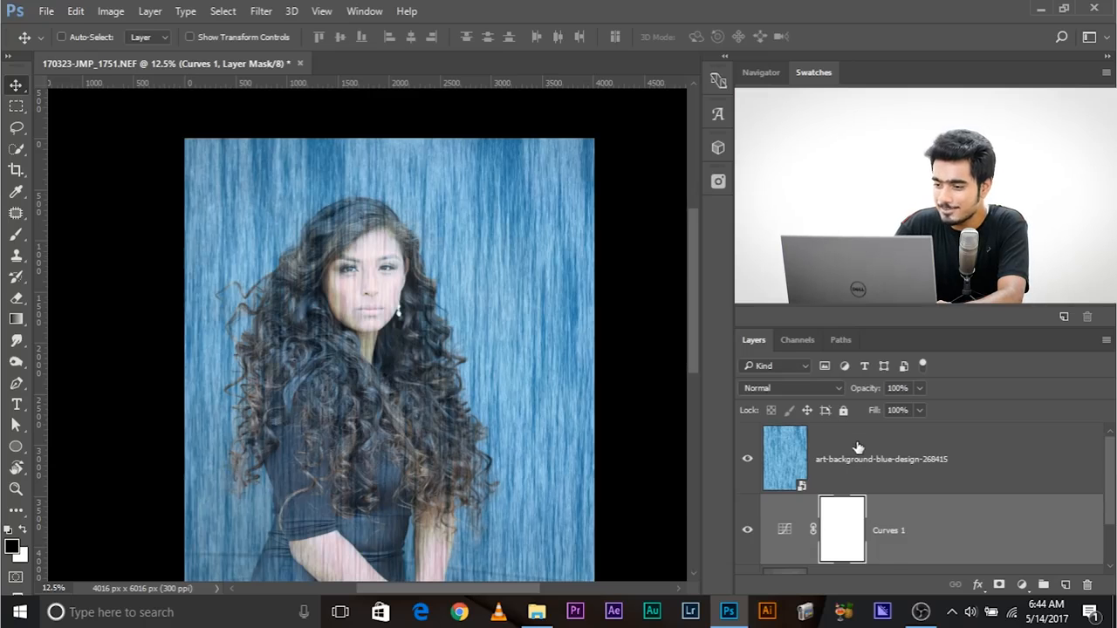
Add a layer mask to the blue texture and paint black over the woman and stool with a soft 1596 px brush.
left_click(866, 446)
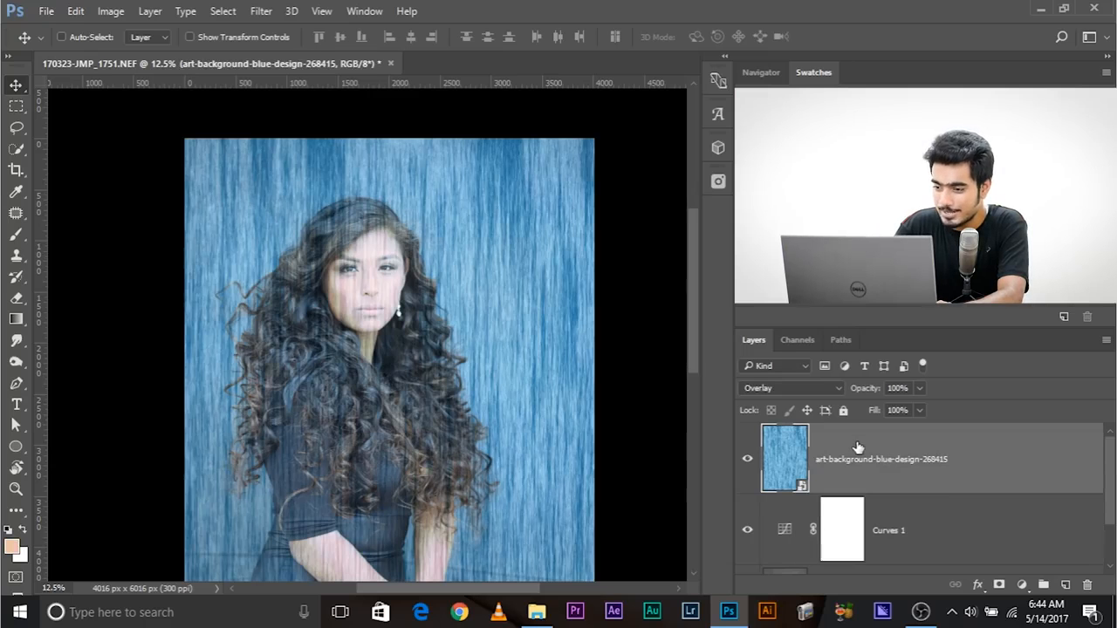
left_click(1000, 585)
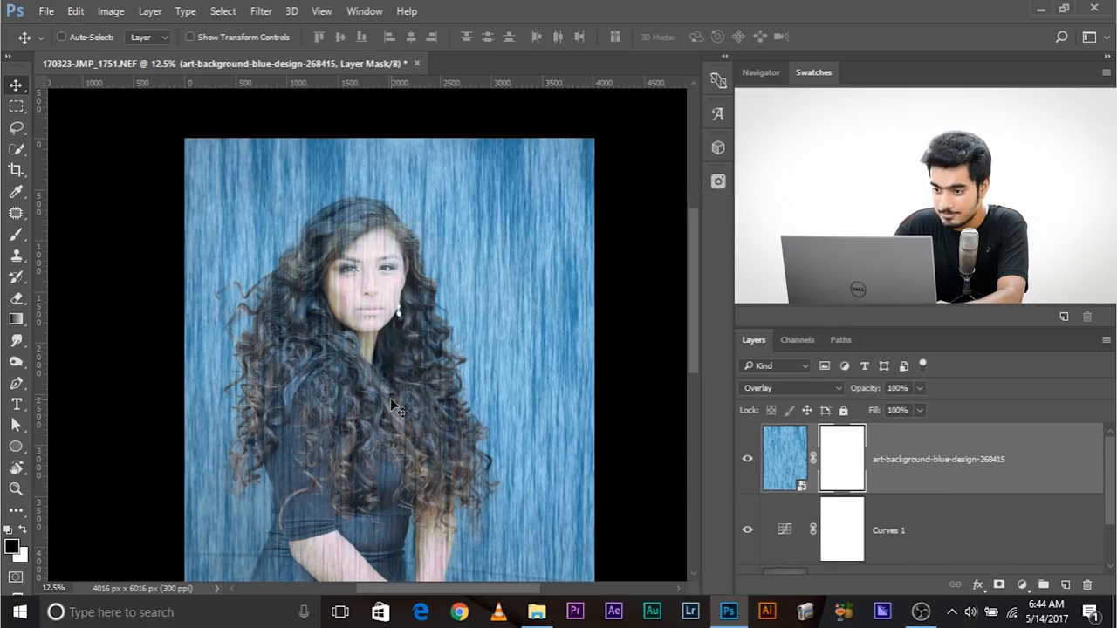
scroll(392, 393, "down", 3)
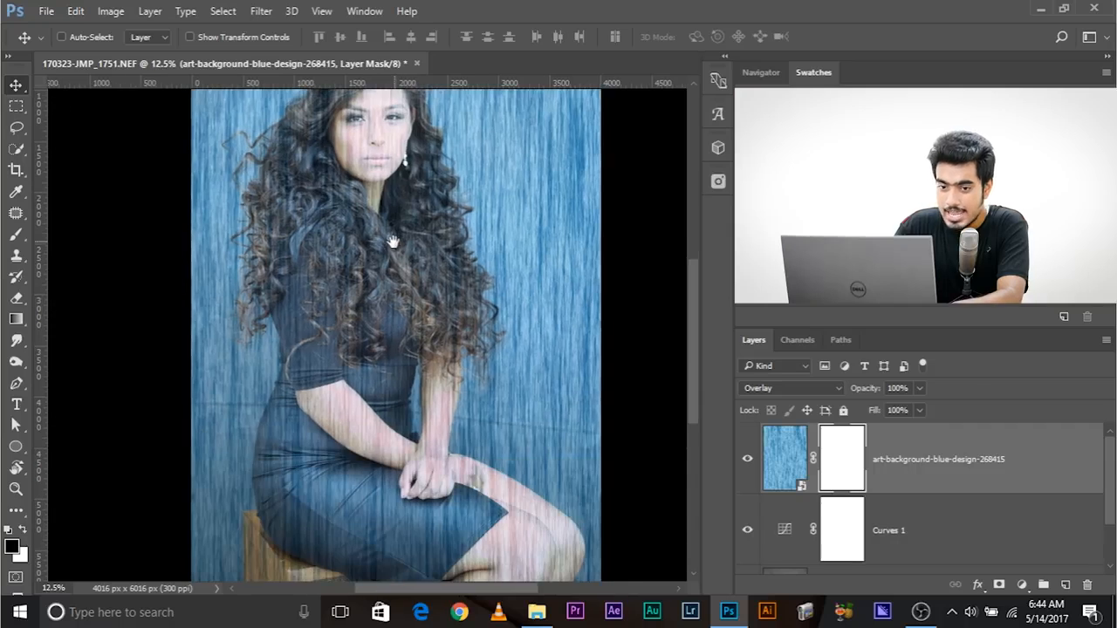
left_click(16, 233)
key("ctrl+minus")
mouse_move(307, 351)
left_mouse_down()
mouse_move(371, 347)
mouse_move(353, 346)
mouse_move(335, 544)
mouse_move(343, 505)
left_mouse_up()
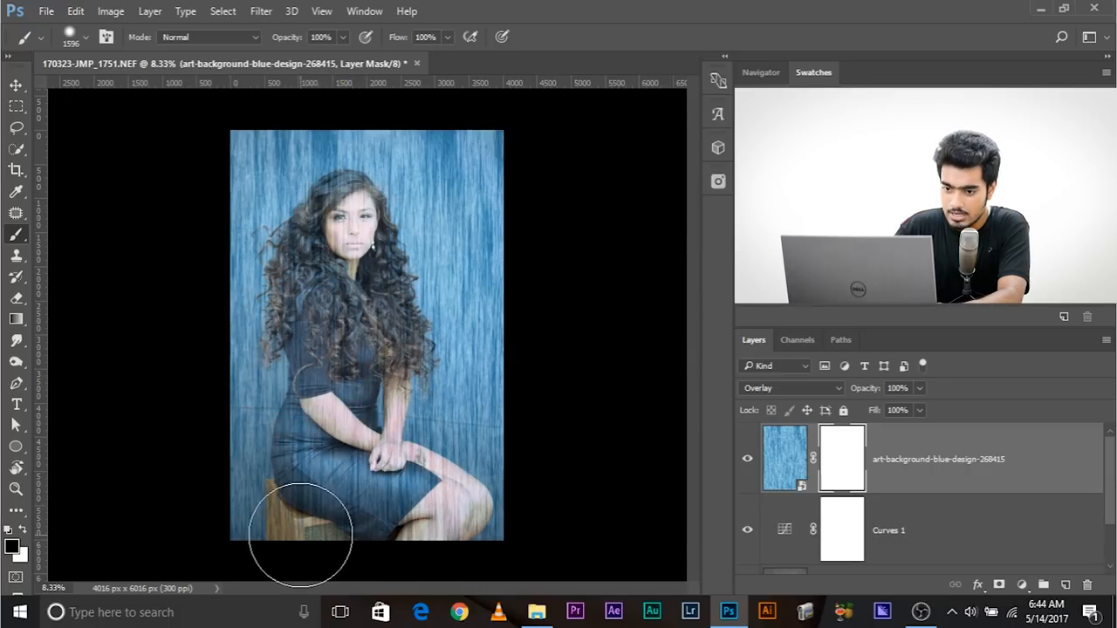
mouse_move(299, 561)
left_mouse_down()
mouse_move(306, 473)
mouse_move(321, 450)
mouse_move(296, 315)
mouse_move(300, 261)
mouse_move(337, 206)
mouse_move(365, 229)
mouse_move(404, 362)
mouse_move(383, 384)
mouse_move(444, 488)
mouse_move(451, 526)
mouse_move(462, 528)
mouse_move(422, 500)
mouse_move(407, 511)
mouse_move(336, 465)
mouse_move(342, 512)
left_mouse_up()
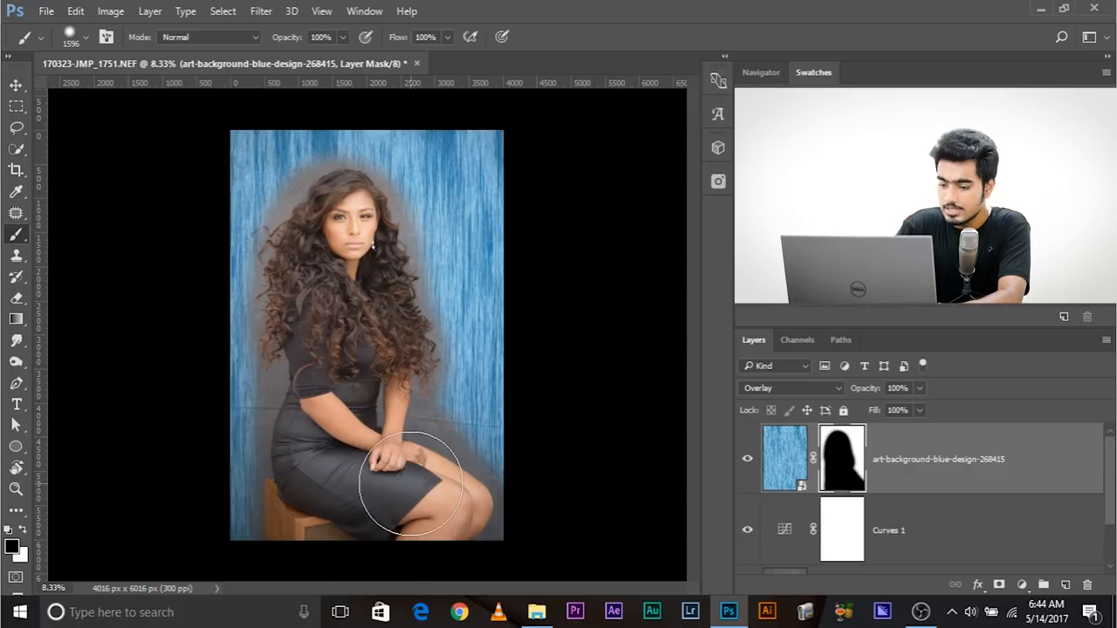
Paint white on the texture mask around the curls left of the face with a 684 px brush to restore the texture.
key("ctrl+plus")
key("ctrl+plus")
key("ctrl+plus")
key("ctrl+minus")
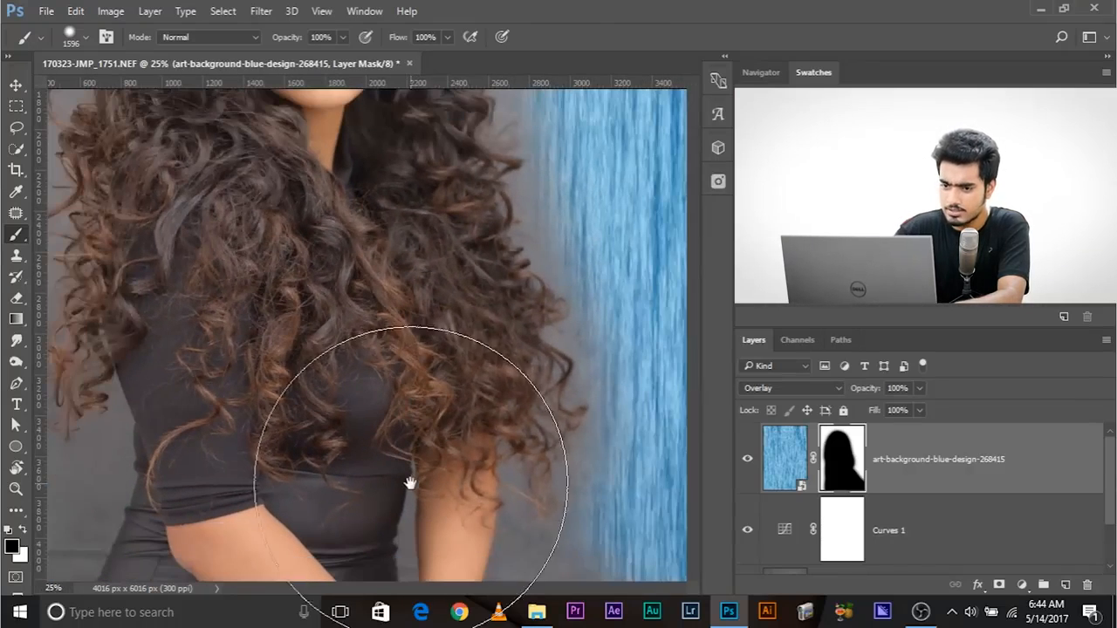
left_click_drag(202, 262, 536, 581)
mouse_move(432, 342)
left_mouse_down()
mouse_move(339, 323)
mouse_move(336, 478)
mouse_move(342, 5)
left_mouse_up()
mouse_move(413, 389)
left_mouse_down()
mouse_move(417, 282)
mouse_move(415, 314)
left_mouse_up()
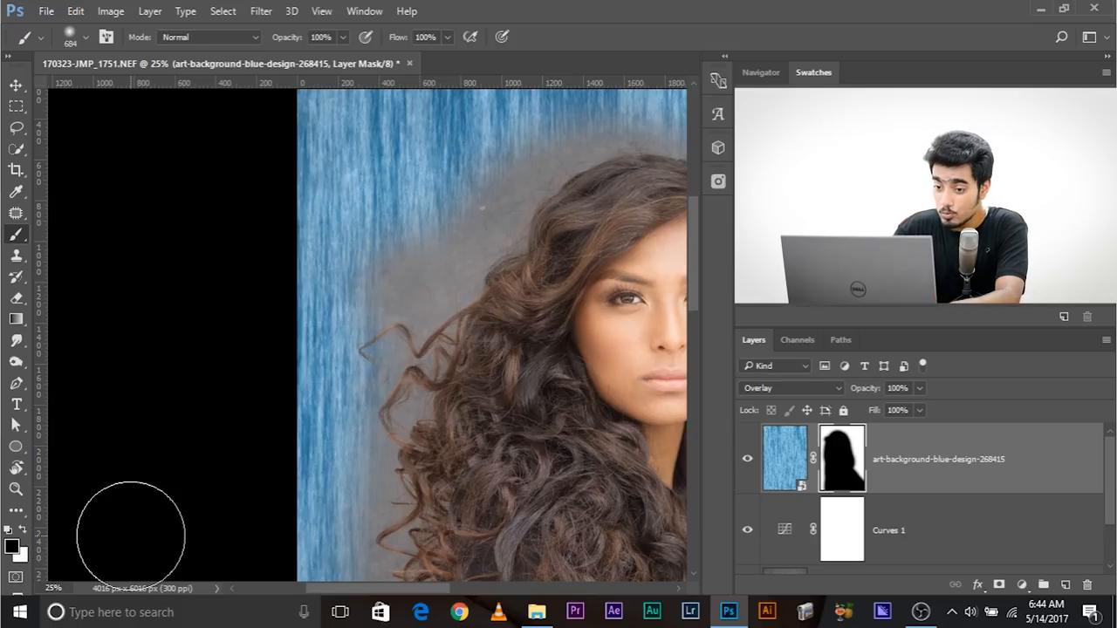
key("x")
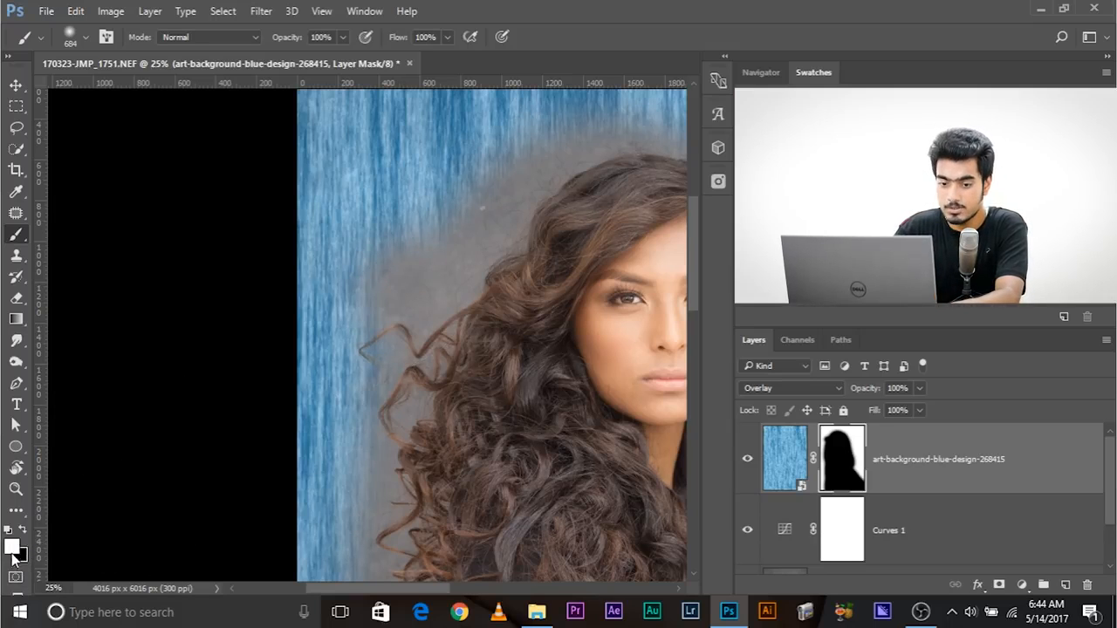
mouse_move(389, 227)
left_mouse_down()
mouse_move(381, 314)
mouse_move(403, 263)
mouse_move(374, 317)
mouse_move(381, 284)
mouse_move(361, 349)
mouse_move(373, 319)
mouse_move(381, 349)
left_mouse_up()
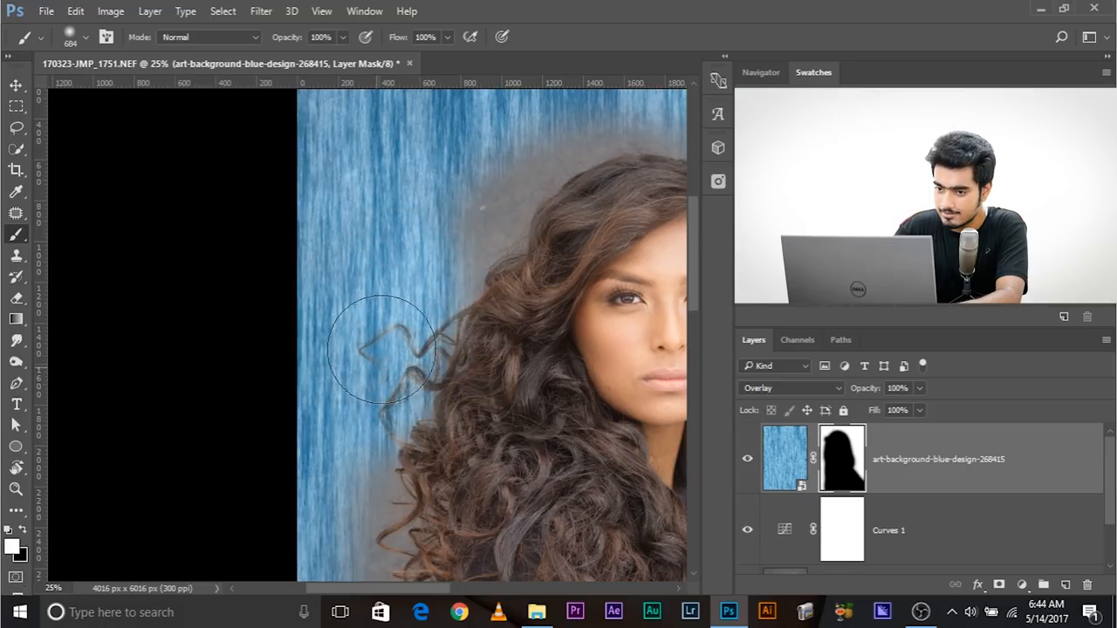
key("ctrl+plus")
left_click_drag(376, 394, 385, 167)
mouse_move(387, 291)
left_mouse_down()
mouse_move(384, 354)
mouse_move(411, 350)
mouse_move(378, 382)
mouse_move(398, 264)
left_mouse_up()
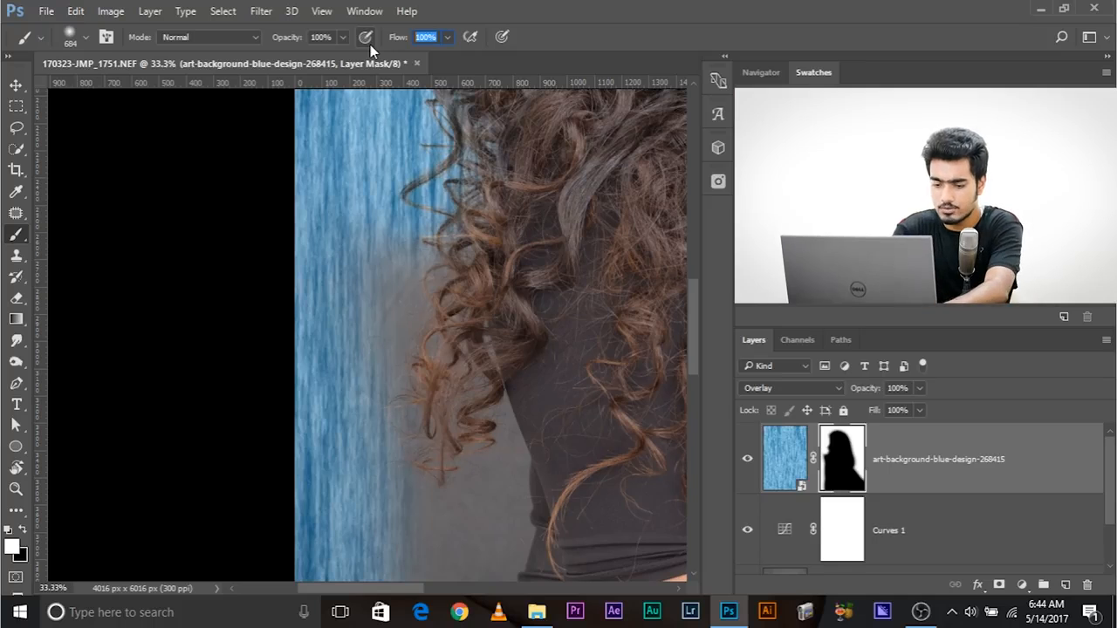
Set the brush flow to 30% and paint white on the mask along the left hair edge and the crown of the head.
type("30")
key("Return")
mouse_move(337, 250)
left_mouse_down()
mouse_move(399, 274)
mouse_move(397, 330)
mouse_move(300, 234)
left_mouse_up()
mouse_move(356, 339)
left_mouse_down()
mouse_move(318, 338)
mouse_move(336, 262)
mouse_move(366, 367)
mouse_move(332, 350)
mouse_move(297, 408)
left_mouse_up()
left_click_drag(405, 222, 348, 547)
left_click_drag(370, 302, 282, 548)
mouse_move(298, 324)
left_mouse_down()
mouse_move(271, 316)
mouse_move(331, 271)
mouse_move(358, 194)
mouse_move(406, 163)
left_mouse_up()
left_click_drag(259, 222, 239, 272)
left_click_drag(477, 129, 250, 219)
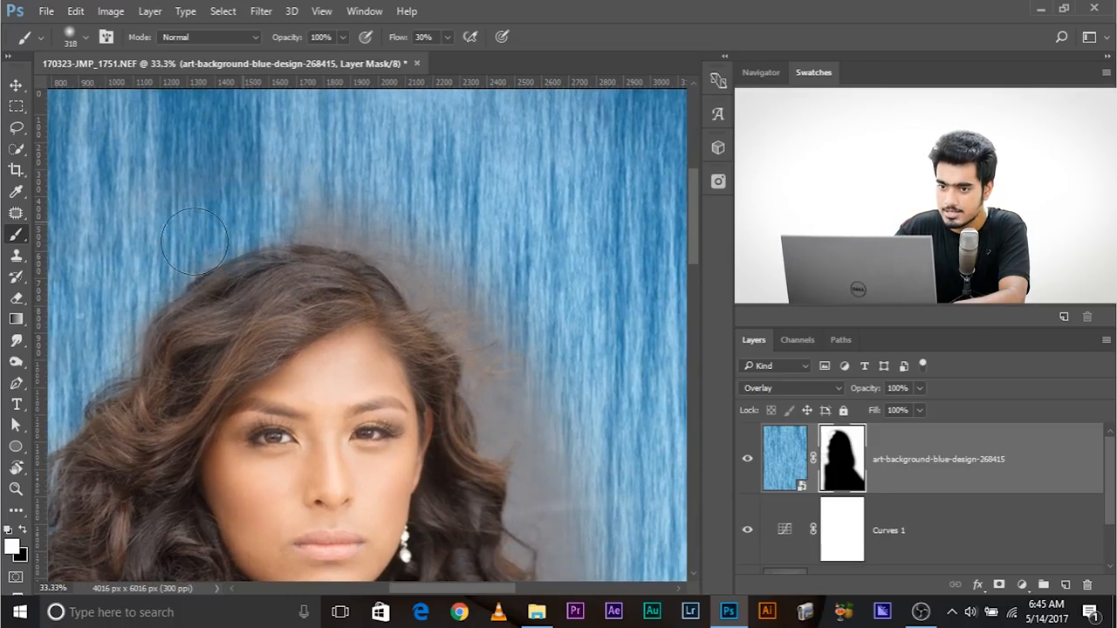
left_click_drag(495, 339, 455, 314)
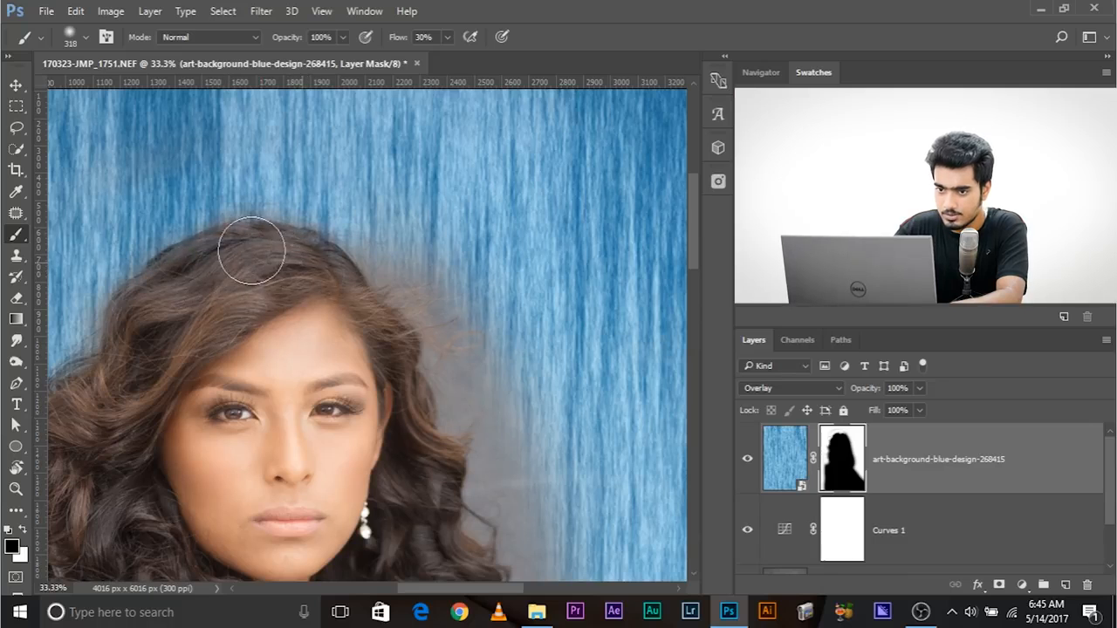
Paint white on the mask along the right side of the head and upper curls with a 318 px brush.
key("x")
left_click_drag(381, 236, 437, 312)
left_click_drag(576, 379, 465, 236)
mouse_move(353, 190)
left_mouse_down()
mouse_move(348, 221)
mouse_move(343, 209)
mouse_move(370, 267)
mouse_move(431, 303)
mouse_move(443, 387)
mouse_move(462, 420)
mouse_move(411, 264)
left_mouse_up()
mouse_move(301, 207)
left_mouse_down()
mouse_move(331, 228)
mouse_move(374, 295)
mouse_move(372, 329)
left_mouse_up()
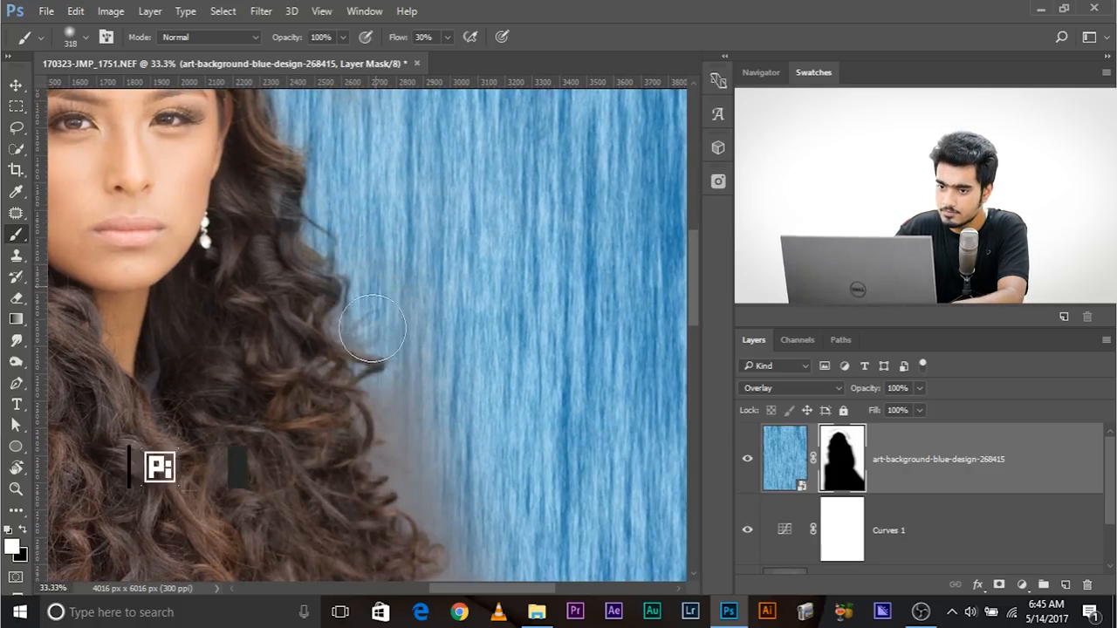
Paint white on the mask around the lower right curls down to the arm, reducing the brush to 162 px.
left_click_drag(404, 398, 345, 223)
mouse_move(351, 279)
left_mouse_down()
mouse_move(384, 344)
mouse_move(349, 427)
mouse_move(358, 209)
left_mouse_up()
mouse_move(309, 317)
left_mouse_down()
mouse_move(288, 263)
mouse_move(299, 258)
mouse_move(287, 271)
mouse_move(294, 377)
mouse_move(336, 243)
left_mouse_up()
left_click_drag(317, 276, 296, 276)
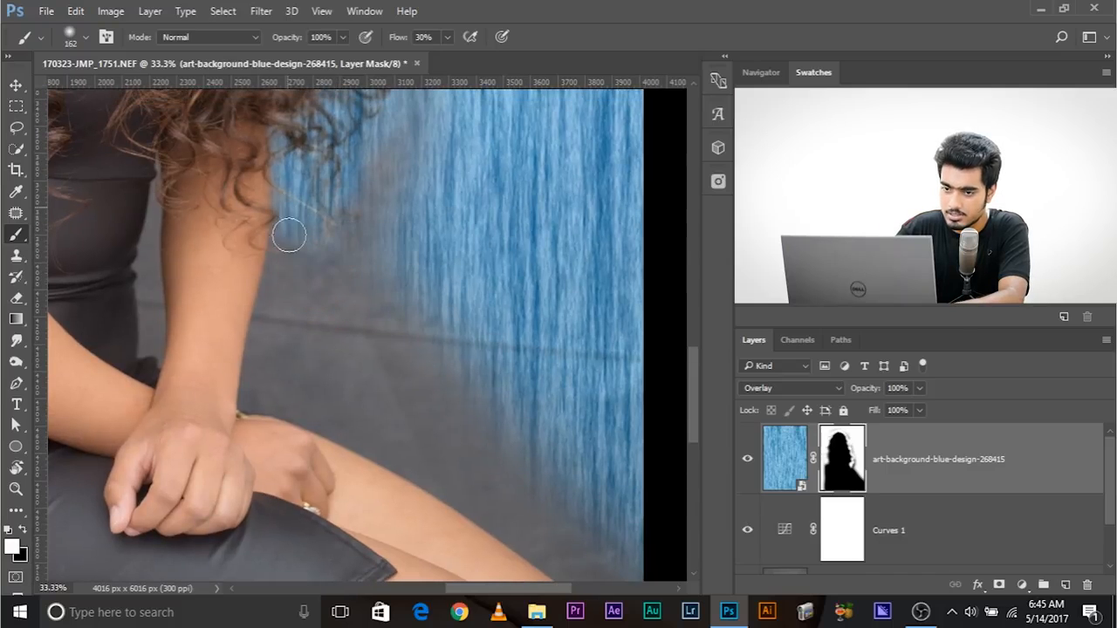
Restore the texture between the forearm, thigh and right image edge by painting white on the mask with a 324 px brush.
mouse_move(257, 368)
left_mouse_down()
mouse_move(303, 224)
mouse_move(354, 248)
mouse_move(402, 140)
mouse_move(381, 137)
mouse_move(336, 293)
mouse_move(304, 347)
mouse_move(309, 379)
mouse_move(378, 357)
mouse_move(423, 353)
left_mouse_up()
left_click_drag(589, 386, 488, 285)
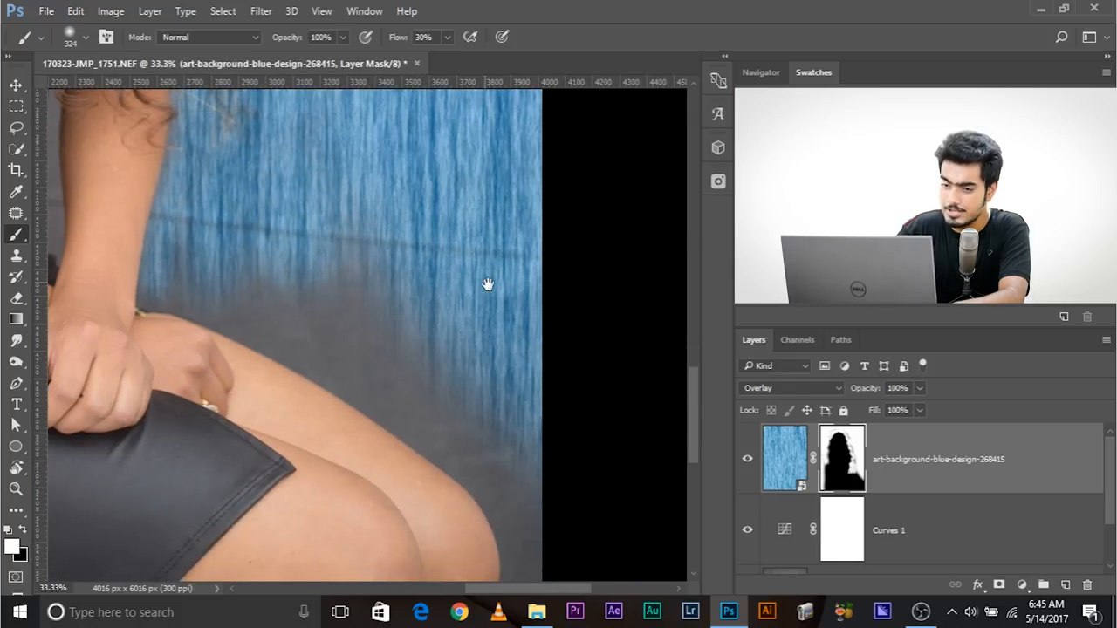
mouse_move(195, 288)
left_mouse_down()
mouse_move(319, 350)
mouse_move(212, 234)
mouse_move(399, 369)
mouse_move(463, 447)
mouse_move(444, 404)
mouse_move(543, 449)
left_mouse_up()
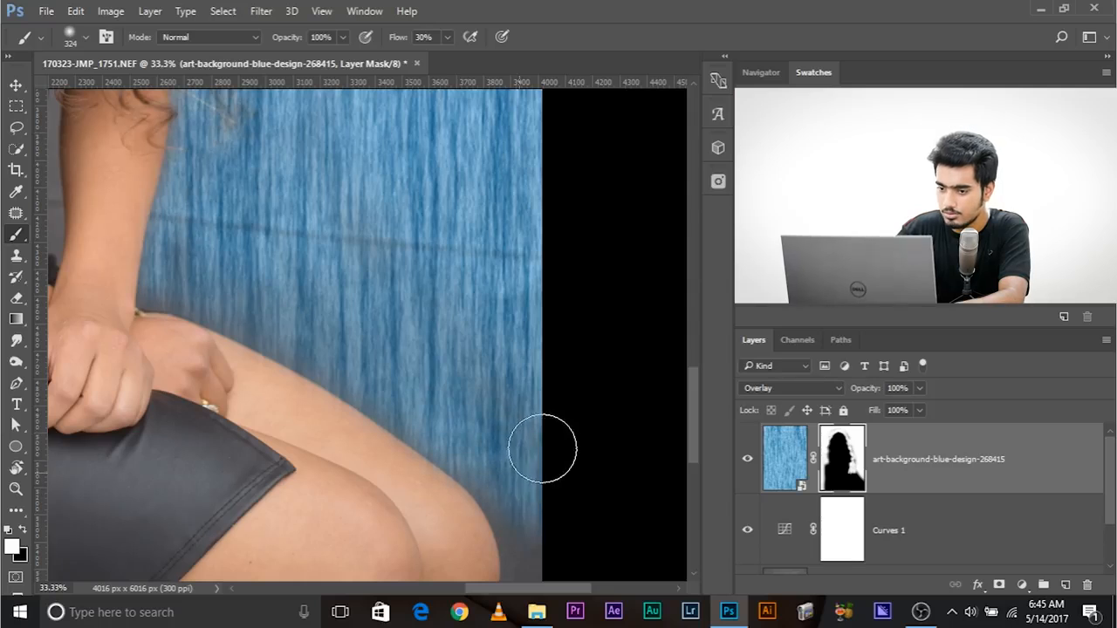
Paint white on the mask beside the knee and, with a 150 px brush, in the gap between the waist and forearm.
left_click_drag(284, 198, 466, 320)
mouse_move(523, 434)
left_mouse_down()
mouse_move(485, 388)
mouse_move(596, 539)
left_mouse_up()
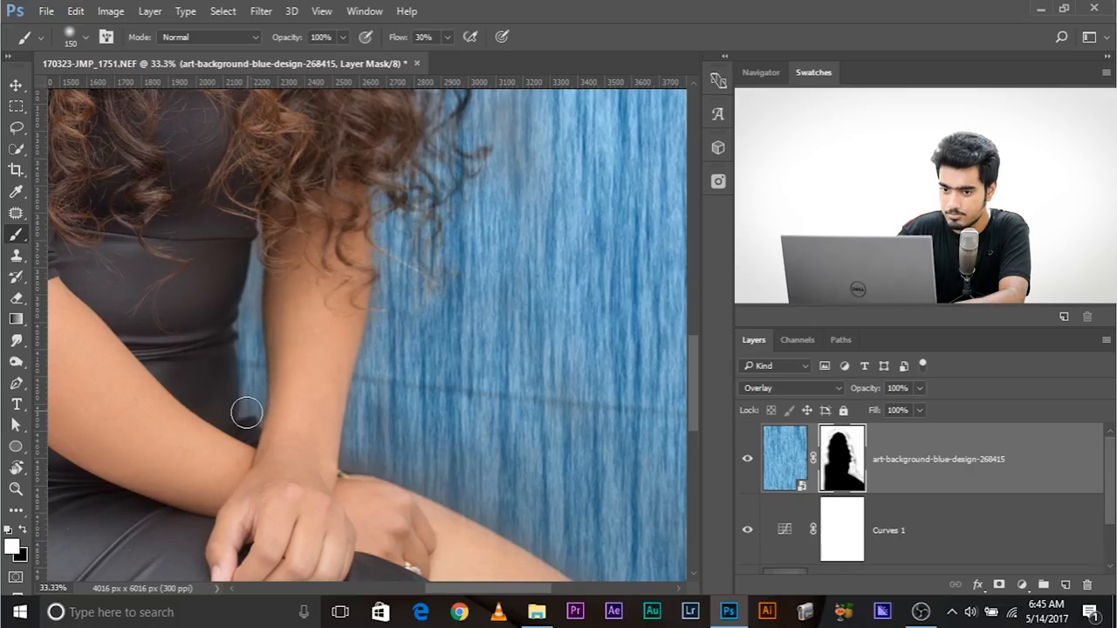
left_click_drag(228, 378, 407, 439)
scroll(417, 332, "up", 1)
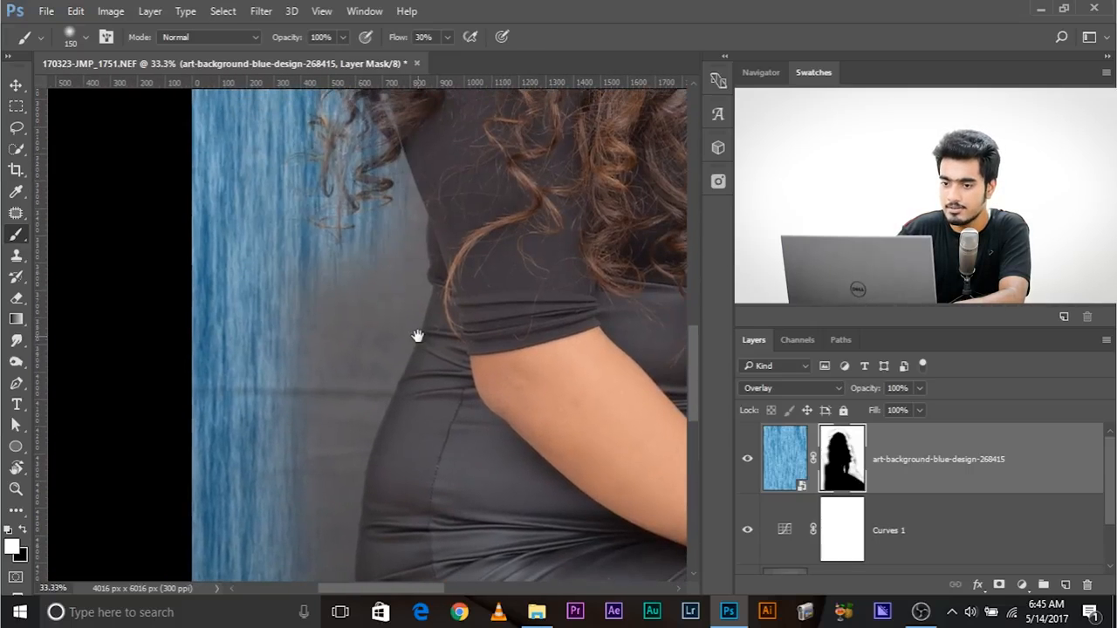
Paint white on the mask between the left image edge and the woman's back and hip with a 300 px brush.
mouse_move(327, 250)
left_mouse_down()
mouse_move(367, 196)
mouse_move(386, 203)
mouse_move(399, 280)
mouse_move(404, 231)
mouse_move(334, 430)
mouse_move(362, 441)
left_mouse_up()
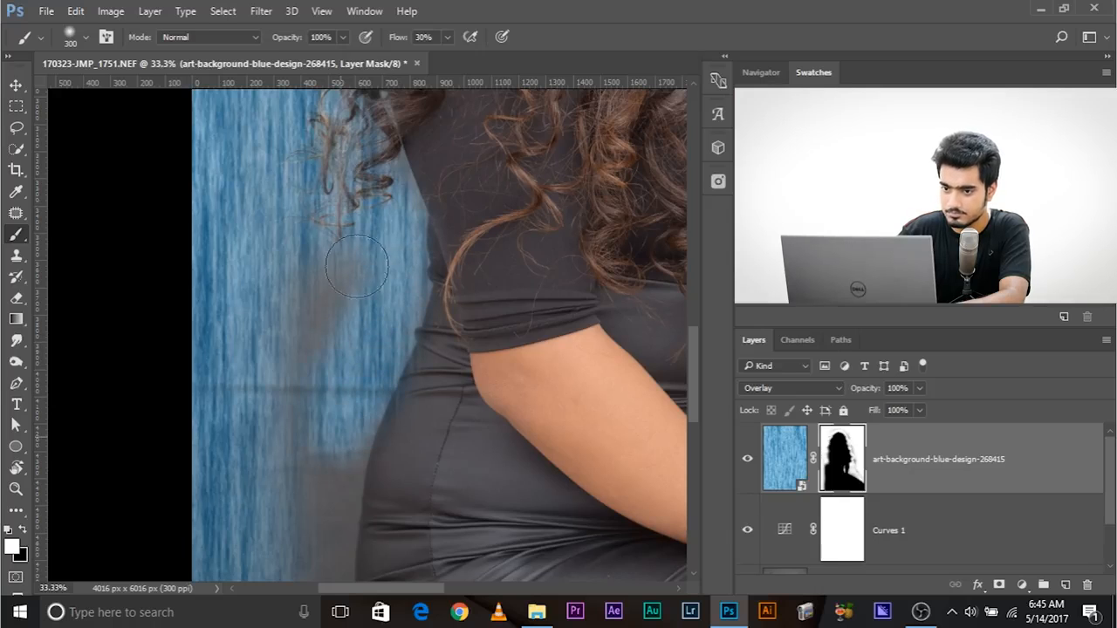
left_click_drag(365, 379, 341, 169)
left_click_drag(299, 411, 361, 230)
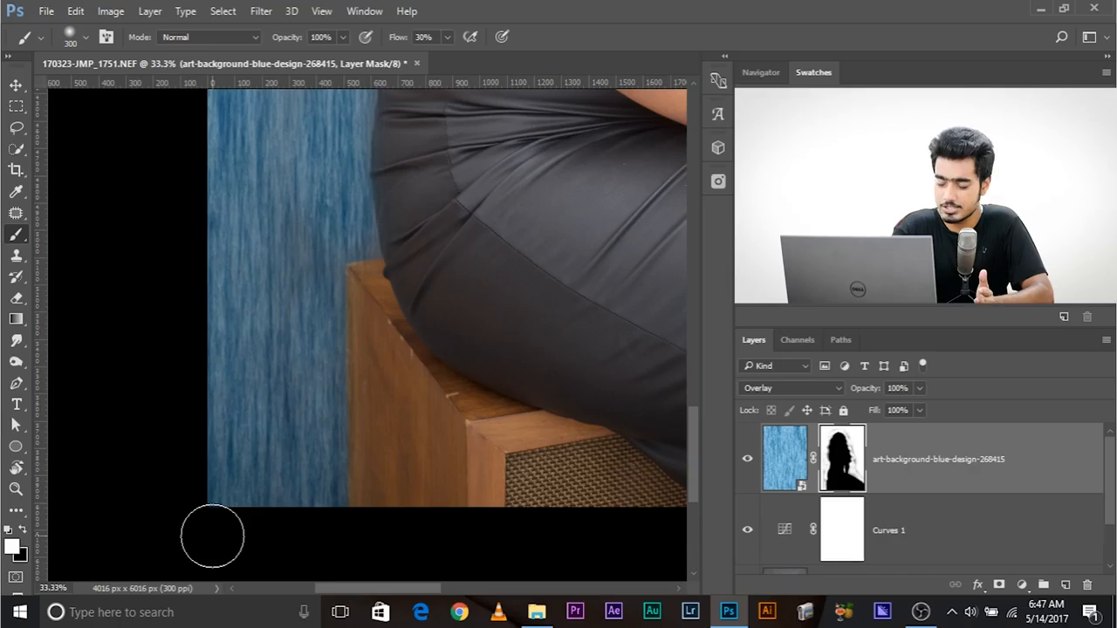
Examine the whole portrait to judge how the blue texture blends around the hair and body.
key("ctrl+minus")
key("ctrl+minus")
key("ctrl+minus")
key("ctrl+minus")
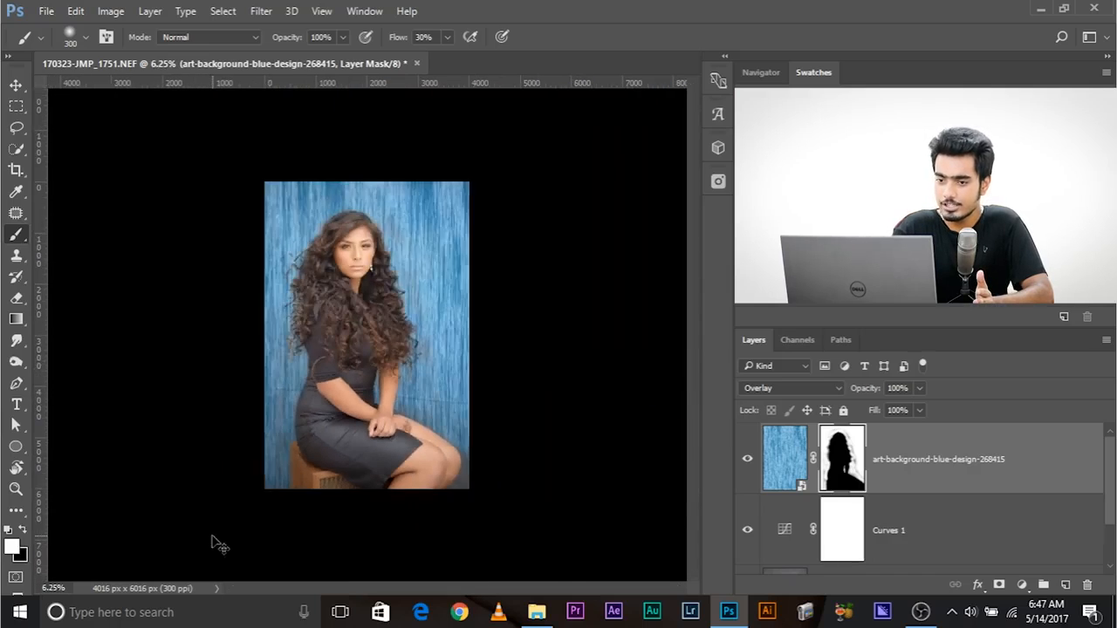
key("ctrl+plus")
key("ctrl+minus")
key("ctrl+plus")
key("ctrl+minus")
key("ctrl+plus")
key("ctrl+minus")
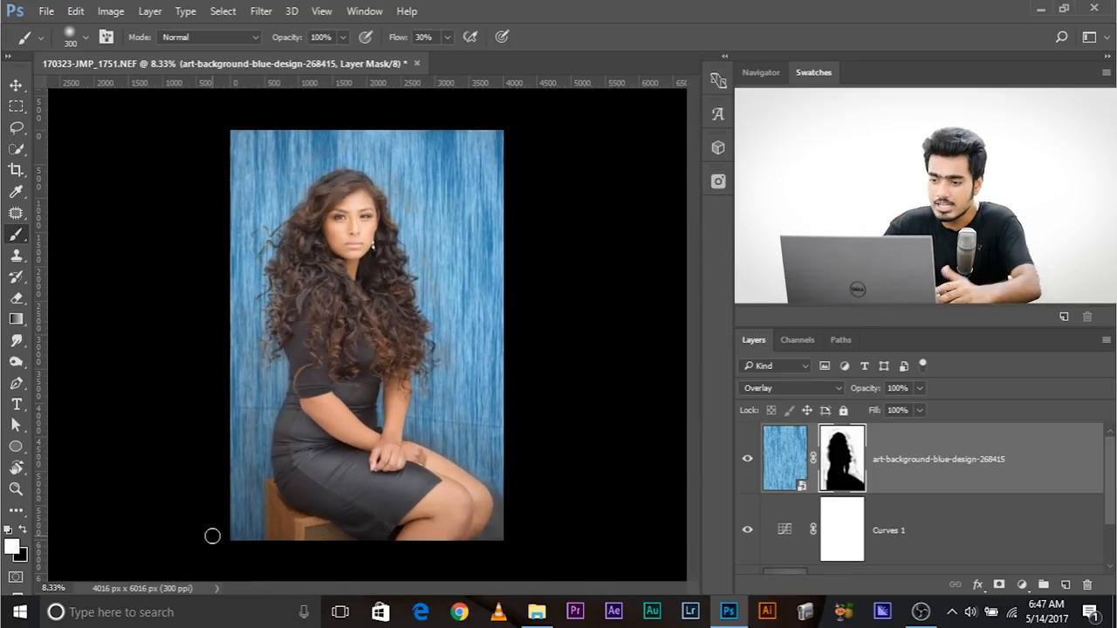
Display the texture layer's mask on its own and paint the grey patches right of the figure white with a 604 px brush.
left_click(851, 456, "alt")
key("ctrl+plus")
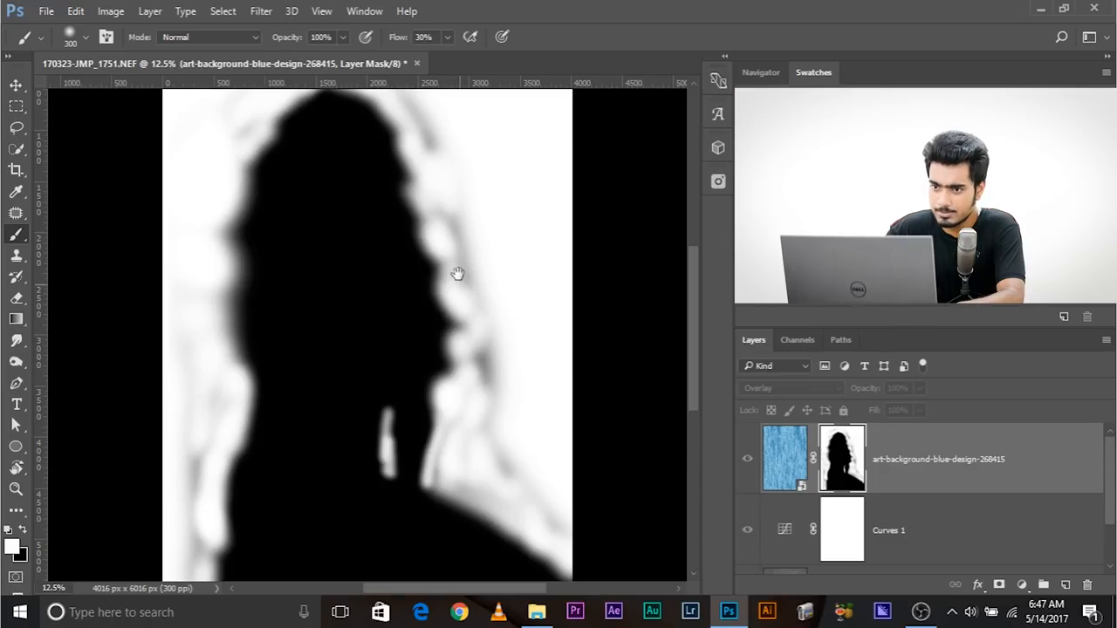
left_click_drag(215, 434, 234, 433)
mouse_move(444, 148)
left_mouse_down()
mouse_move(461, 239)
mouse_move(493, 414)
mouse_move(514, 479)
mouse_move(565, 540)
left_mouse_up()
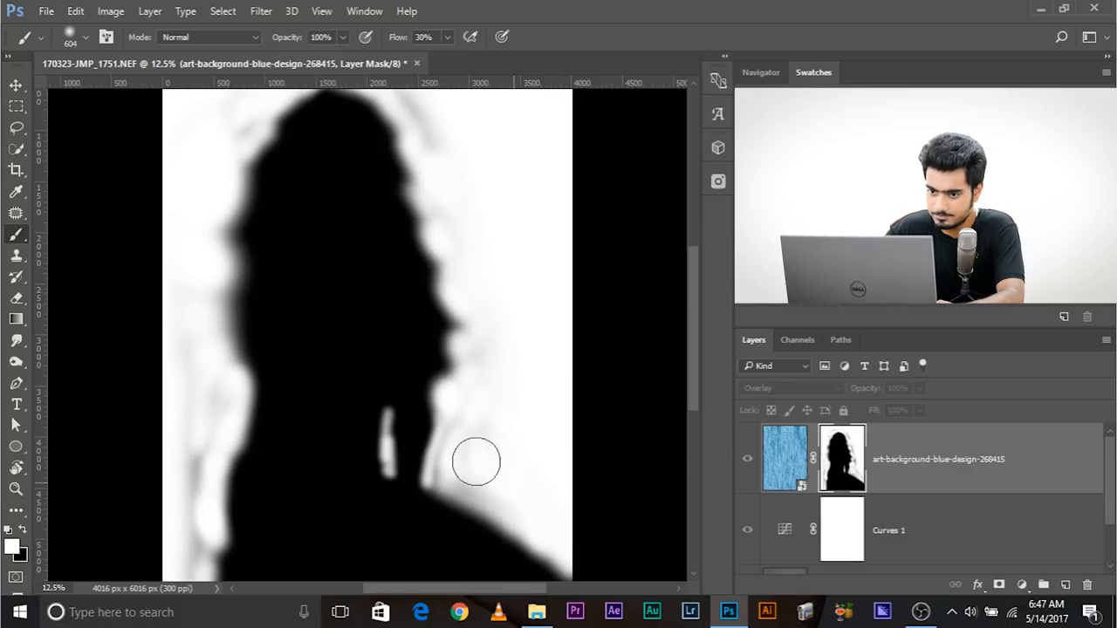
left_click_drag(458, 453, 473, 435)
Paint the remaining grey patches of the mask white, mainly left of the figure, and return to the normal image view.
mouse_move(200, 431)
left_mouse_down()
mouse_move(168, 530)
mouse_move(183, 473)
mouse_move(187, 504)
left_mouse_up()
left_click_drag(302, 258, 275, 477)
mouse_move(364, 245)
left_mouse_down()
mouse_move(396, 316)
mouse_move(229, 285)
left_mouse_up()
left_click_drag(505, 476, 529, 288)
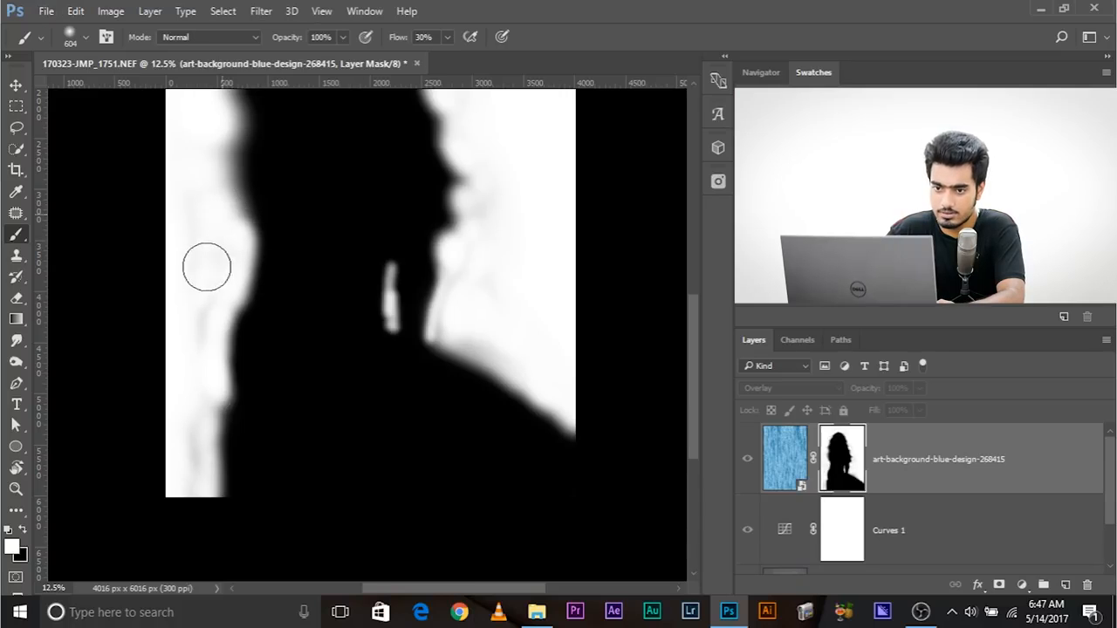
left_click(845, 465, "alt")
key("ctrl+minus")
key("ctrl+minus")
key("ctrl+plus")
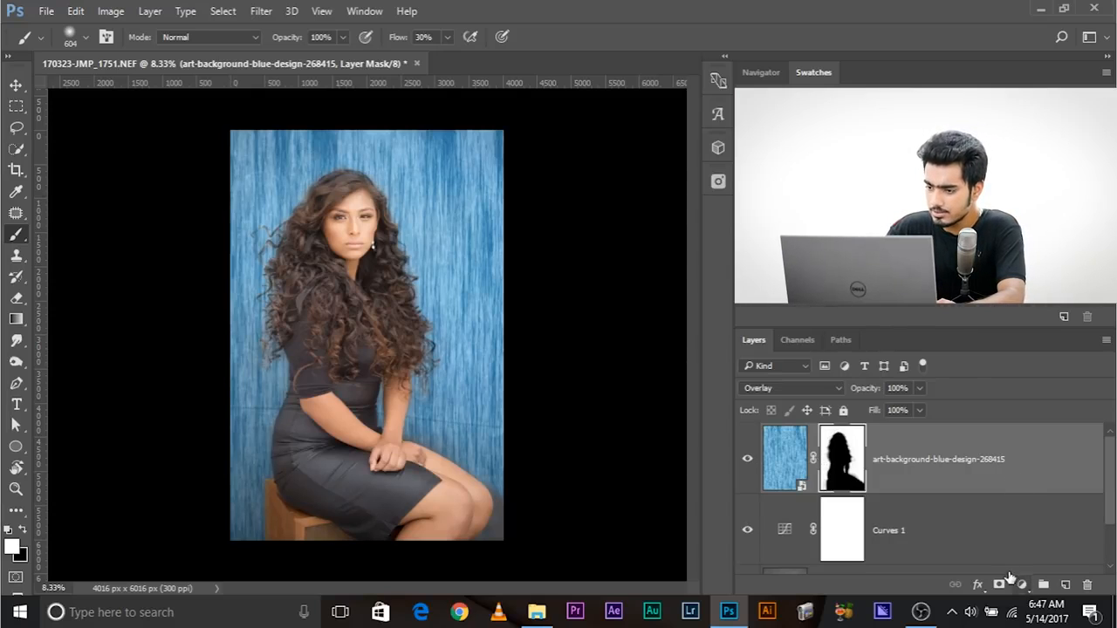
Add a second Curves adjustment layer directly above Curves 1.
scroll(981, 514, "down", 2)
scroll(945, 465, "up", 2)
key("ctrl+z")
left_click(931, 528)
scroll(925, 530, "down", 1)
scroll(910, 532, "up", 1)
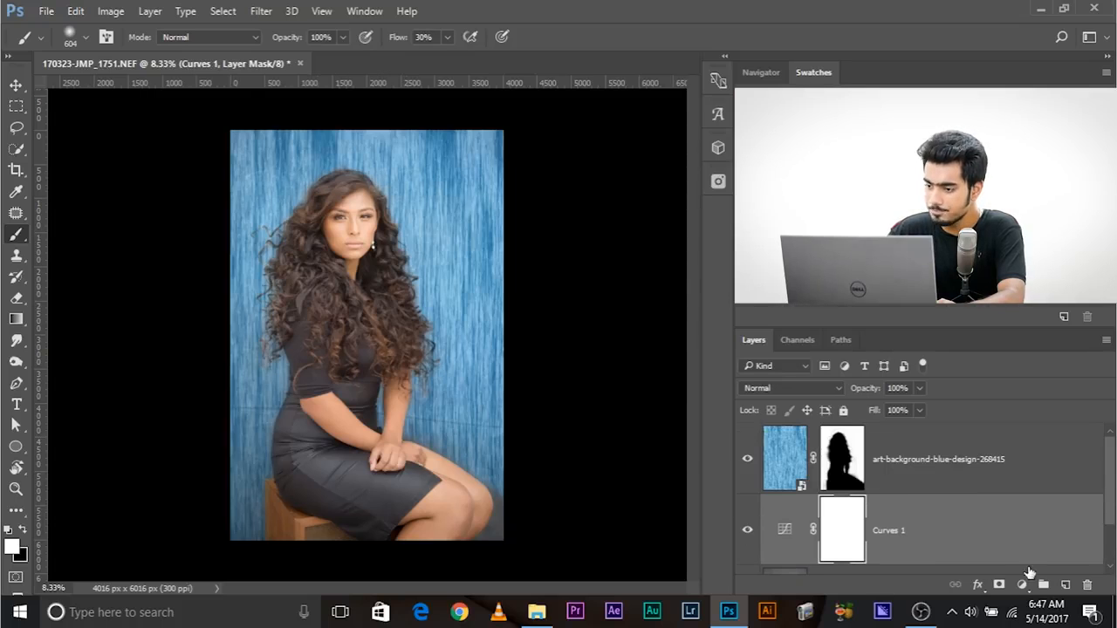
left_click(1023, 585)
left_click(996, 327)
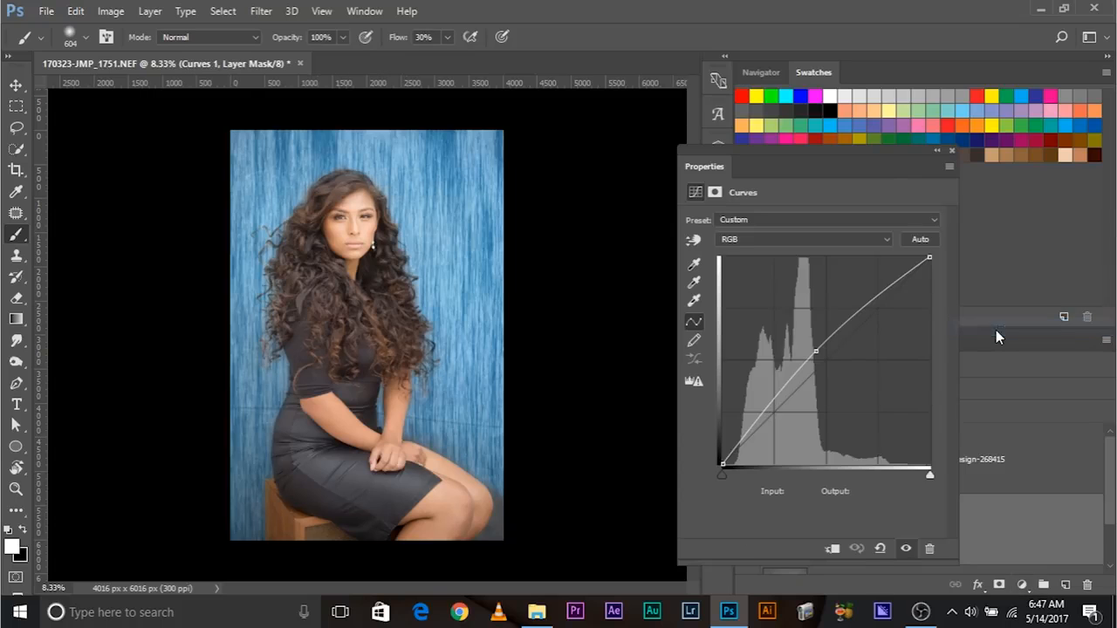
left_click(951, 151)
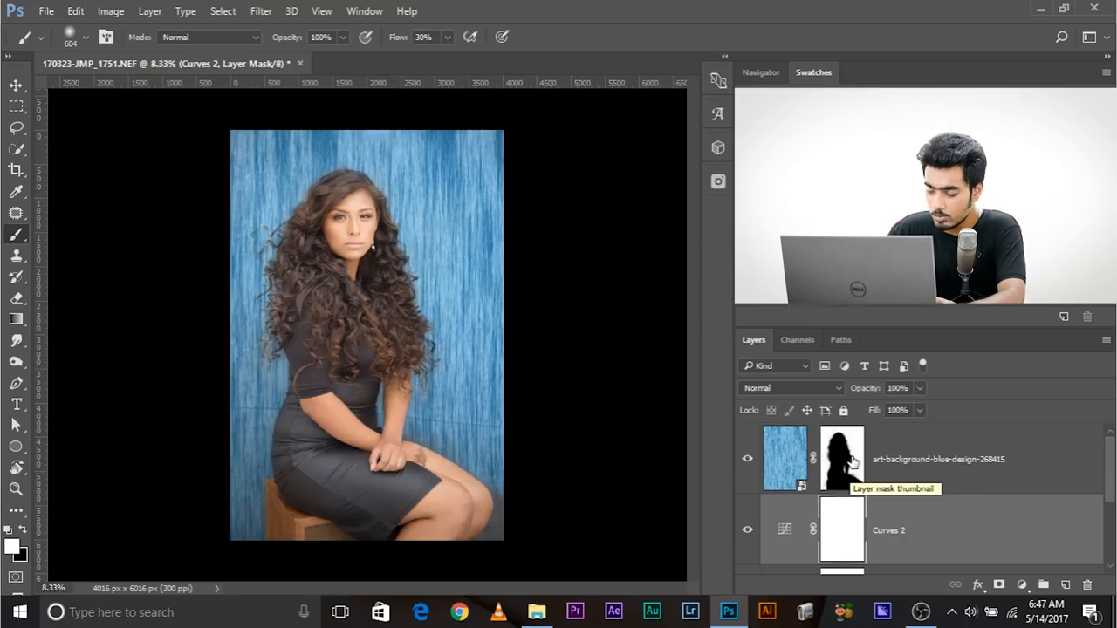
Replace the Curves 2 mask with a copy of the blue texture layer's mask.
left_click_drag(841, 446, 836, 528)
left_click(491, 242)
left_click(842, 537)
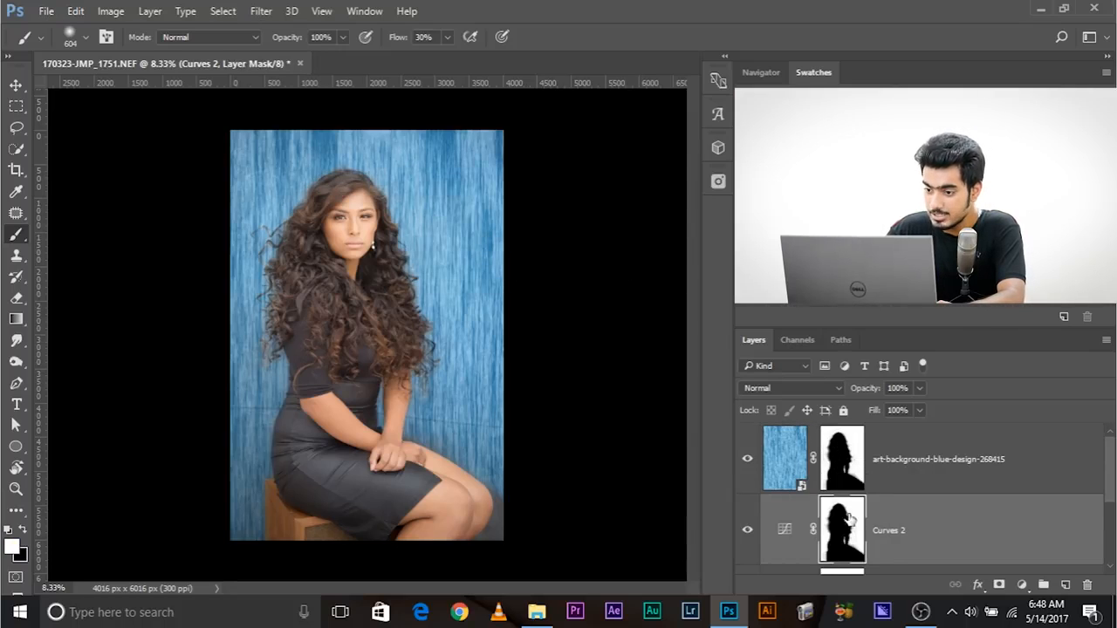
Brighten the backdrop by raising the Curves 2 midtones to input 107, output 134.
double_click(785, 530)
left_click_drag(832, 353, 809, 355)
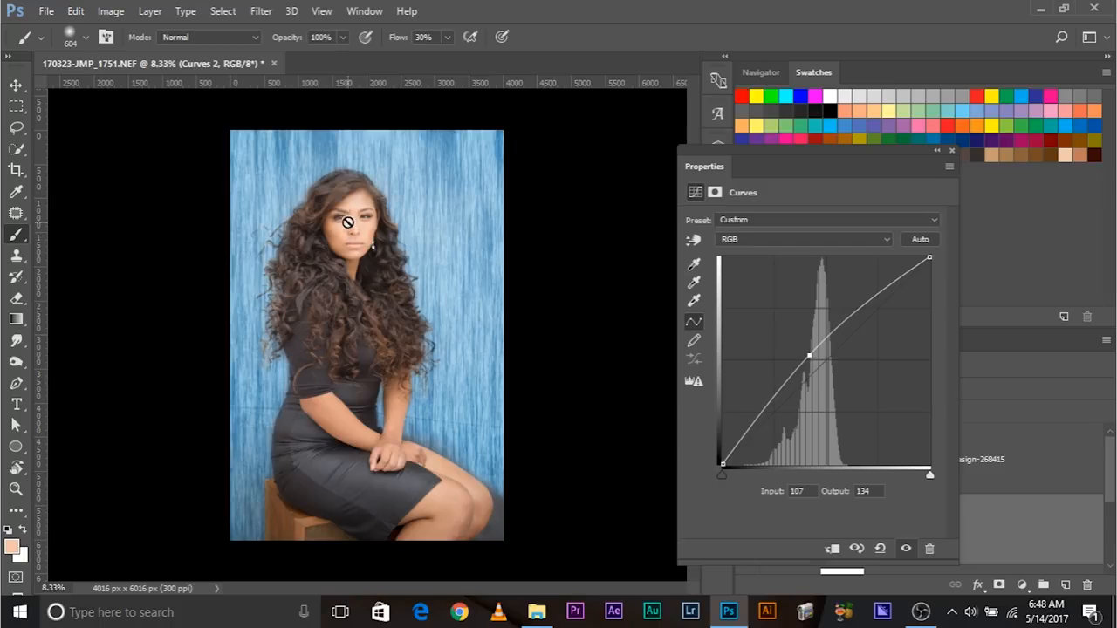
left_click(952, 151)
Invert the Curves 2 mask so the adjustment targets the woman, and remove the midtone point from its curve.
left_click(830, 548)
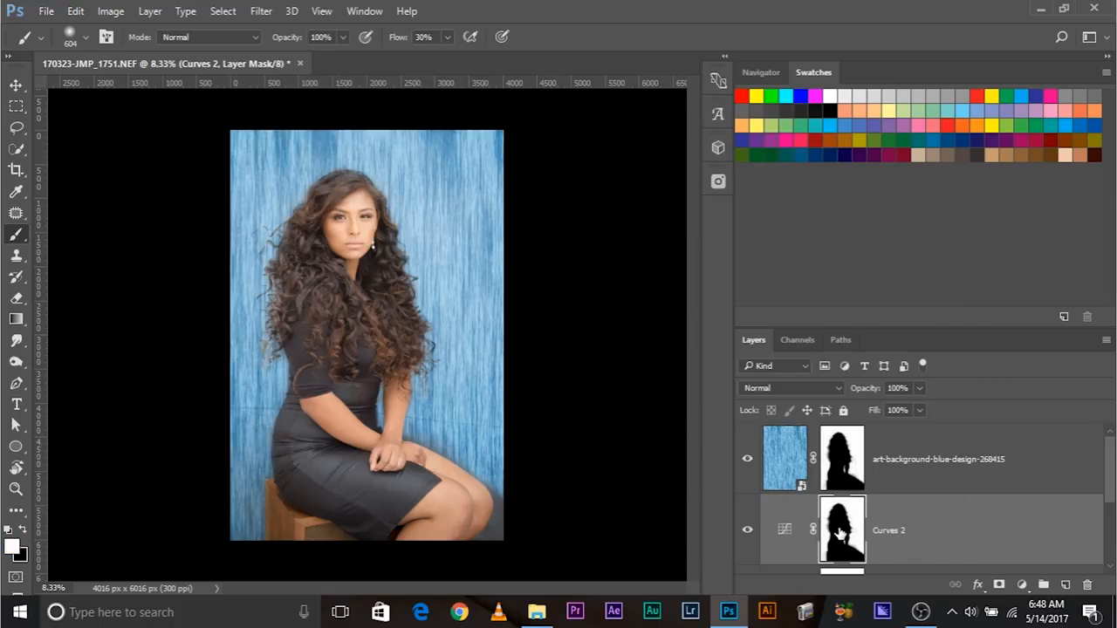
key("ctrl+i")
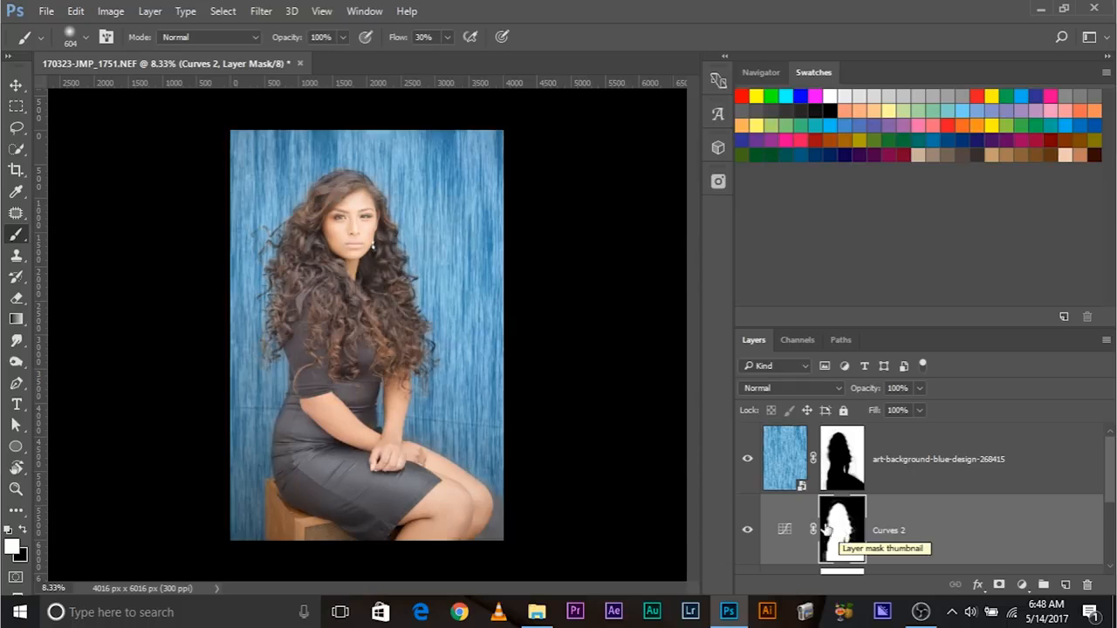
double_click(785, 529)
left_click_drag(816, 356, 714, 27)
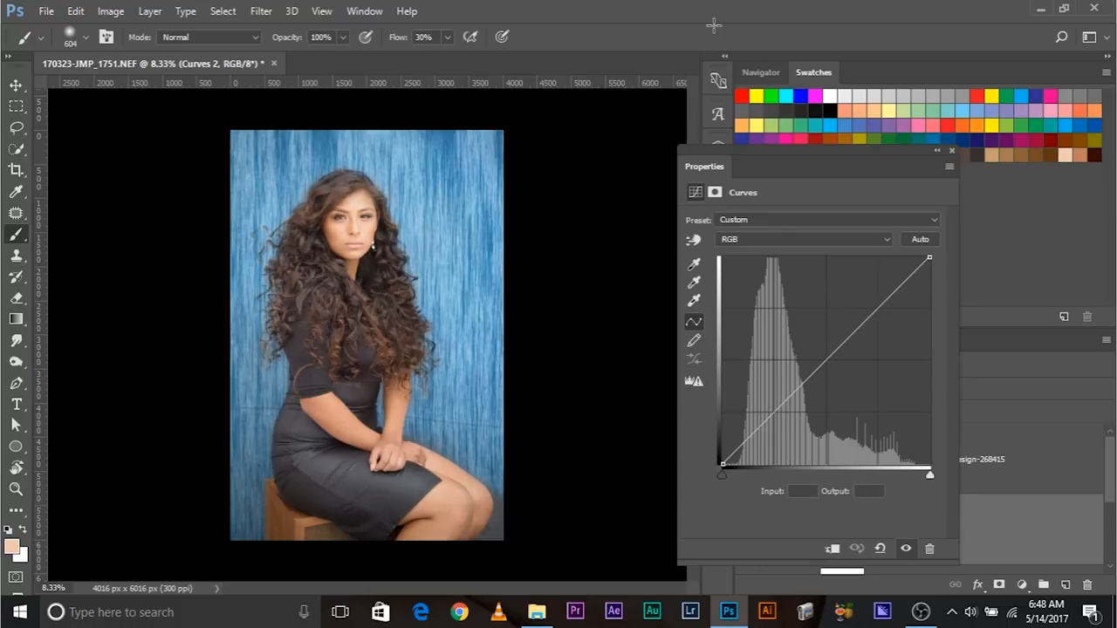
Deepen the woman's shadows by moving the Curves 2 black point inward, and set a midtone point at input 135, output 132.
left_click_drag(721, 477, 739, 469)
left_click_drag(832, 372, 831, 356)
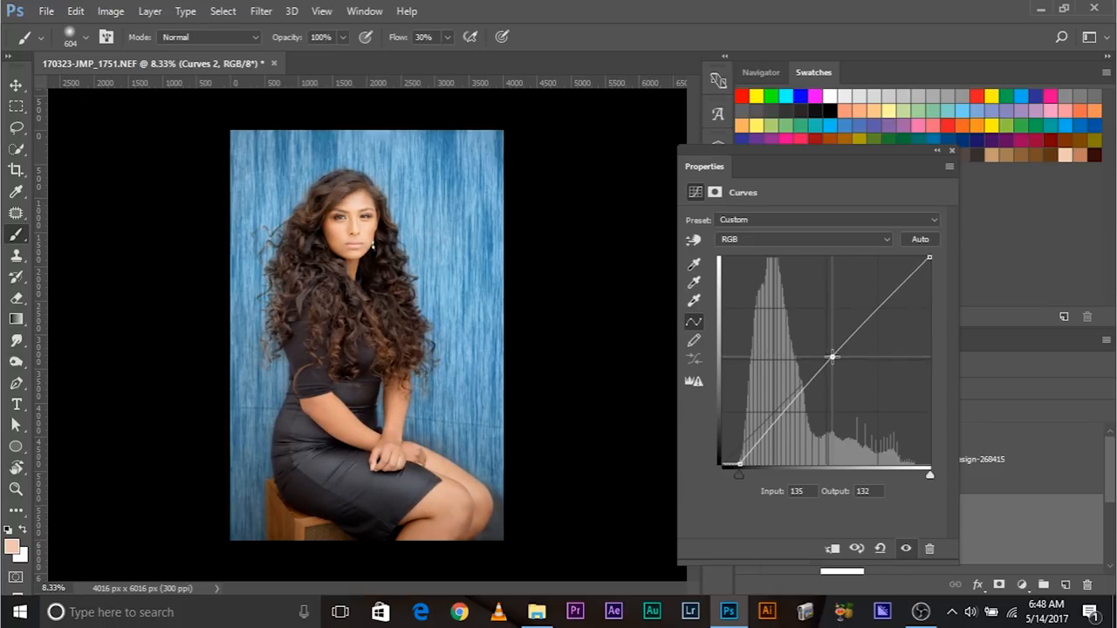
left_click(950, 156)
Compare the edited portrait with the original Background layer using layer visibility.
key("ctrl+plus")
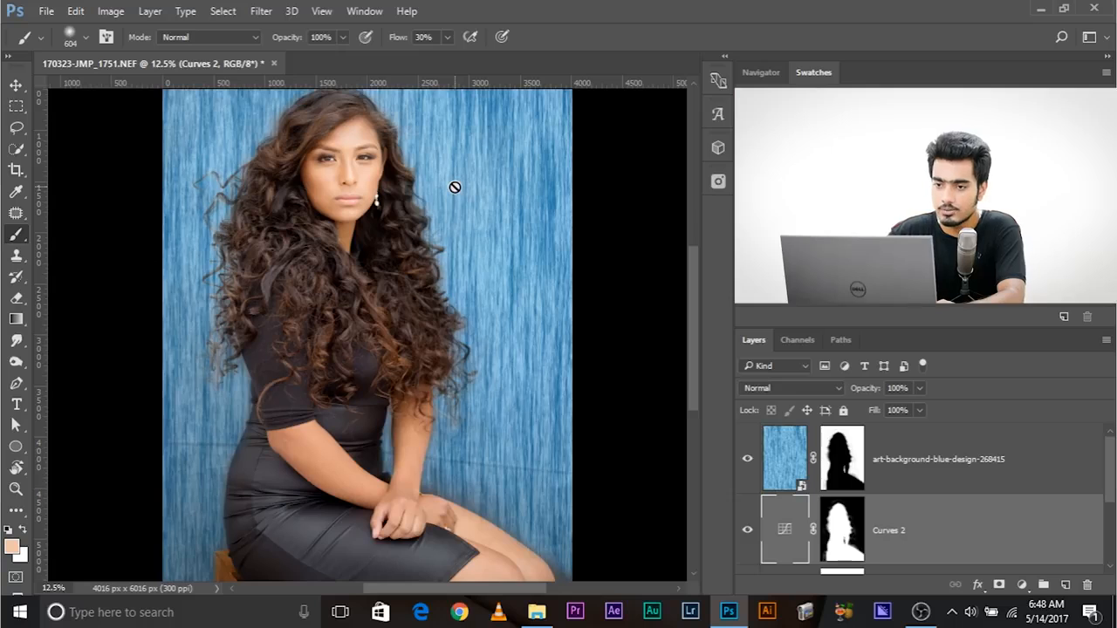
scroll(842, 539, "down", 2)
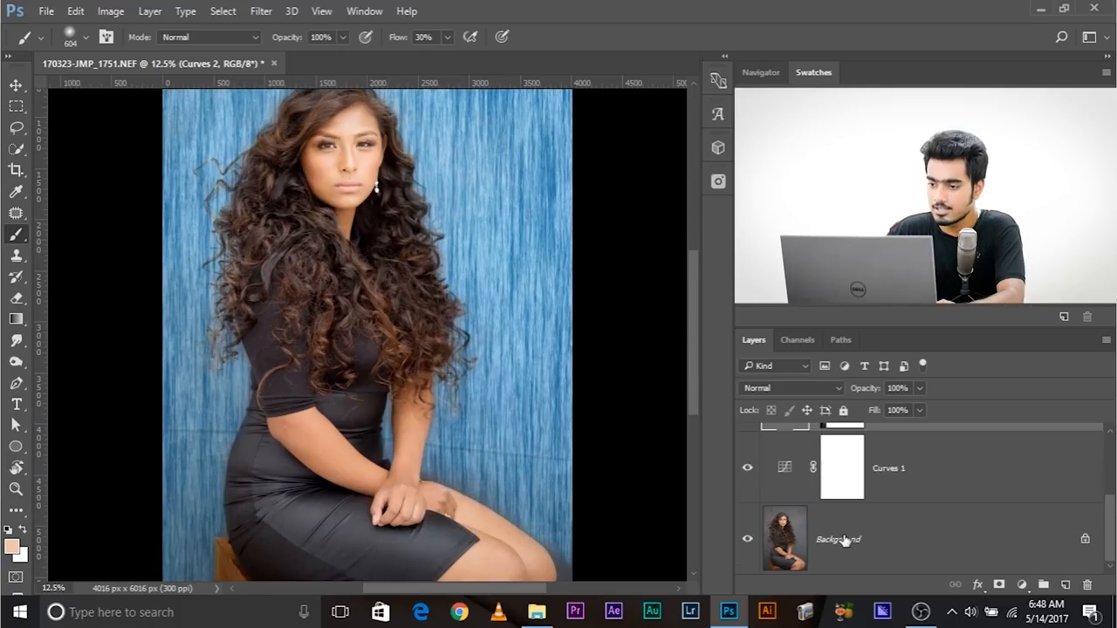
left_click(748, 541)
left_click(748, 541)
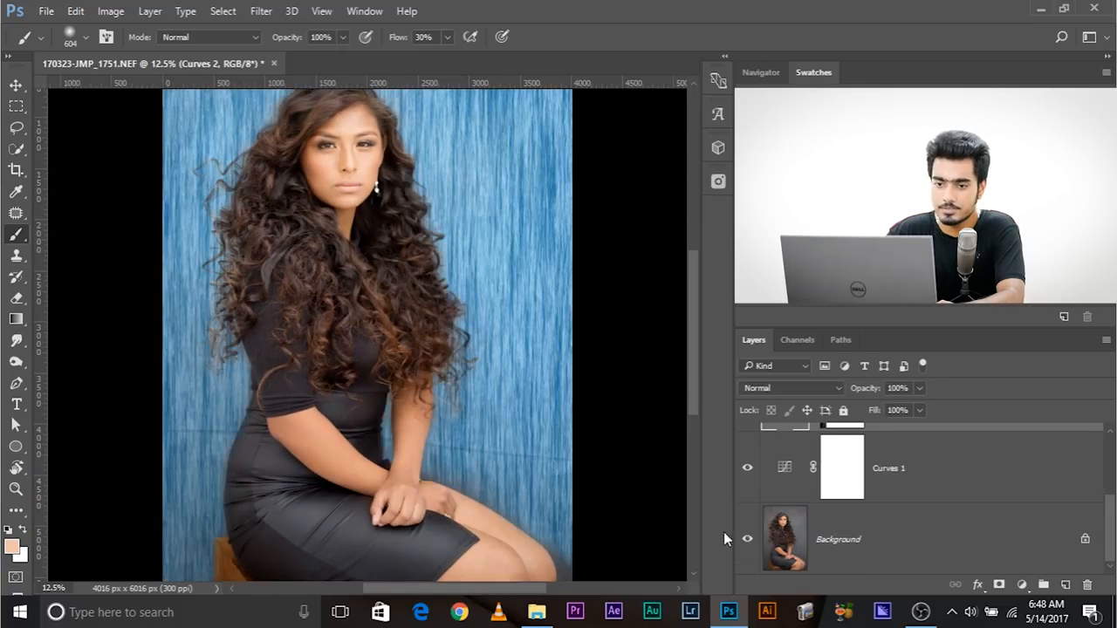
key("ctrl+plus")
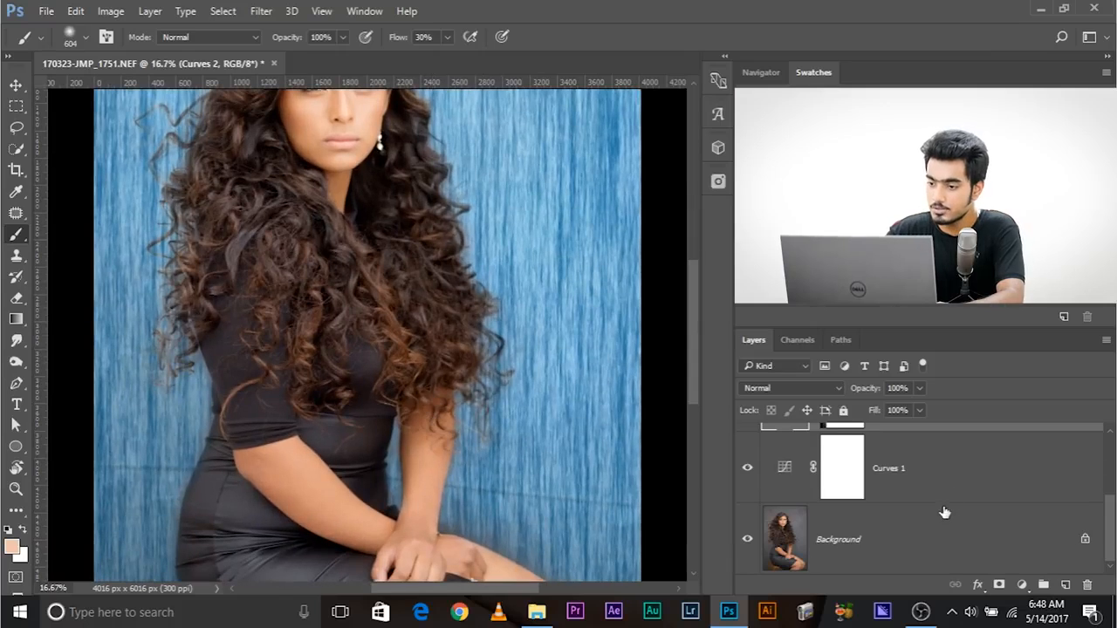
Paint black on the blue texture layer's mask over the lower left curl tips, starting with a 208 px brush.
scroll(821, 482, "up", 2)
left_click(825, 467)
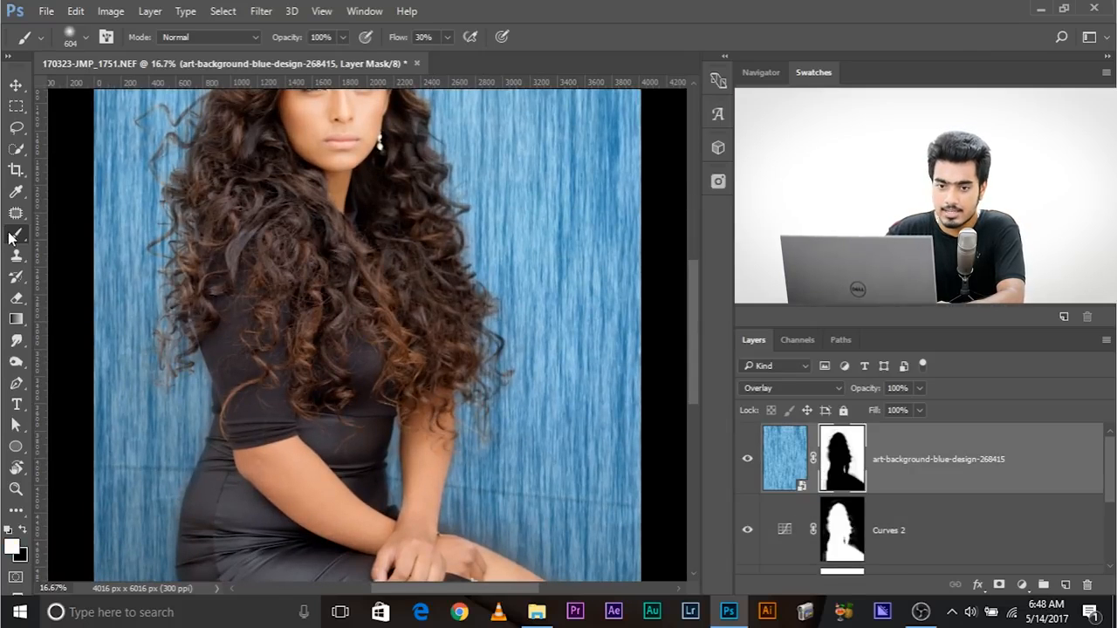
mouse_move(161, 355)
left_mouse_down()
mouse_move(143, 361)
mouse_move(172, 324)
left_mouse_up()
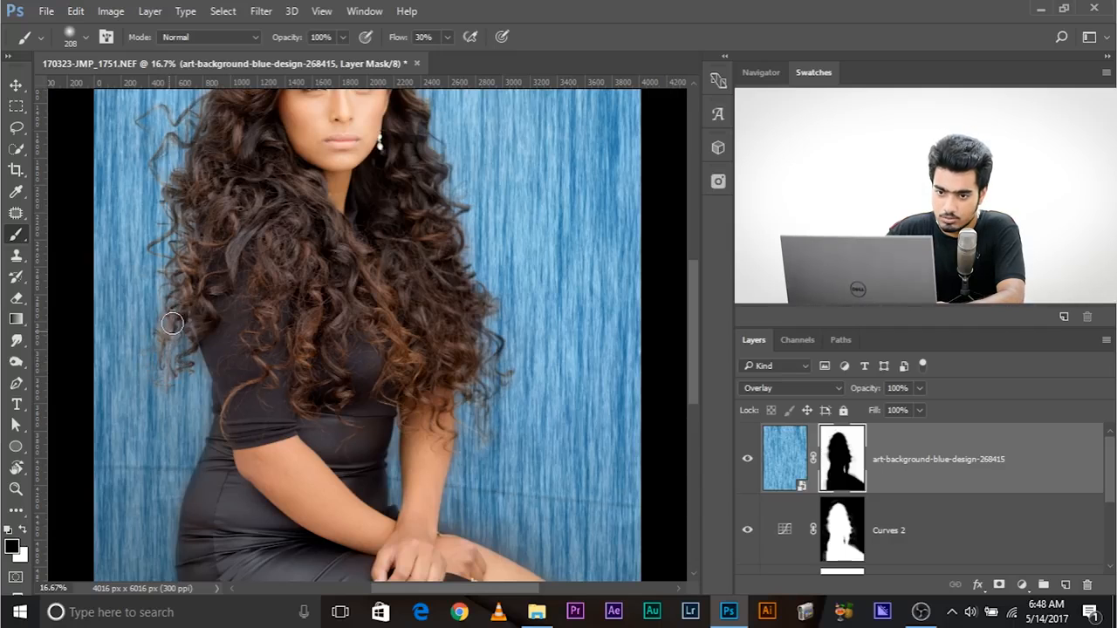
left_click_drag(161, 354, 148, 362)
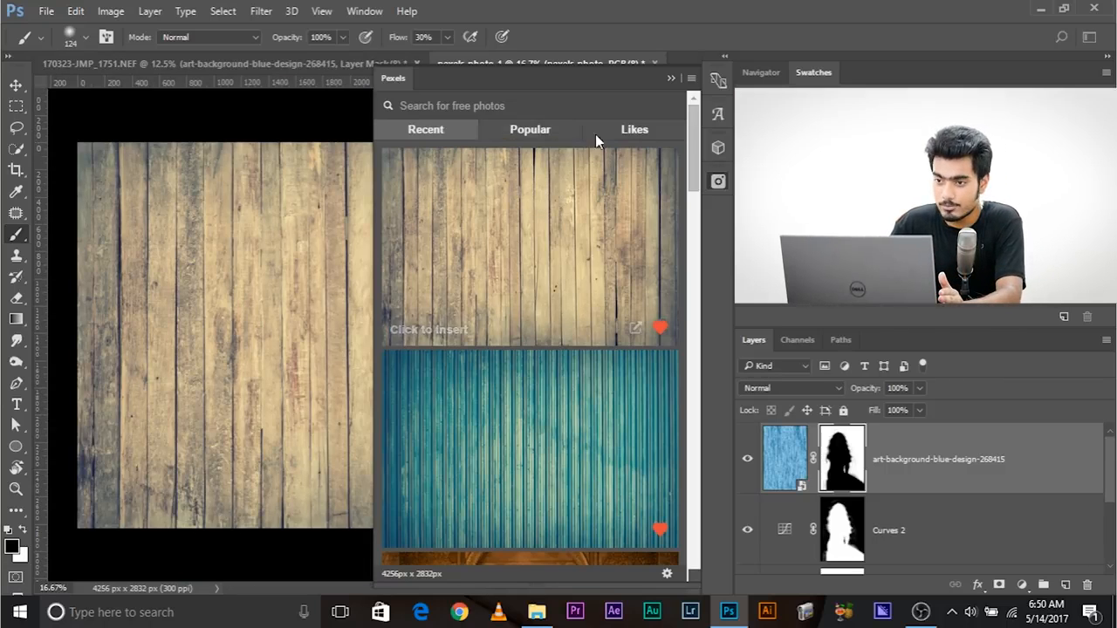
Scale the brown wooden fence layer to about 214.6% so it covers the whole portrait, and set its blend mode to Overlay.
left_click(671, 79)
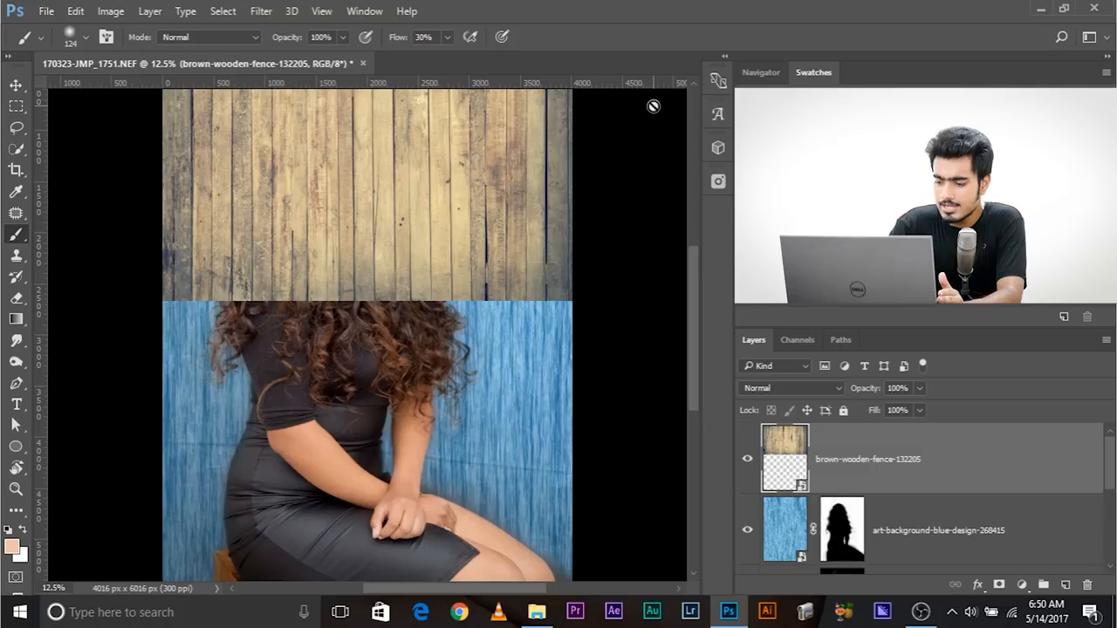
key("ctrl+minus")
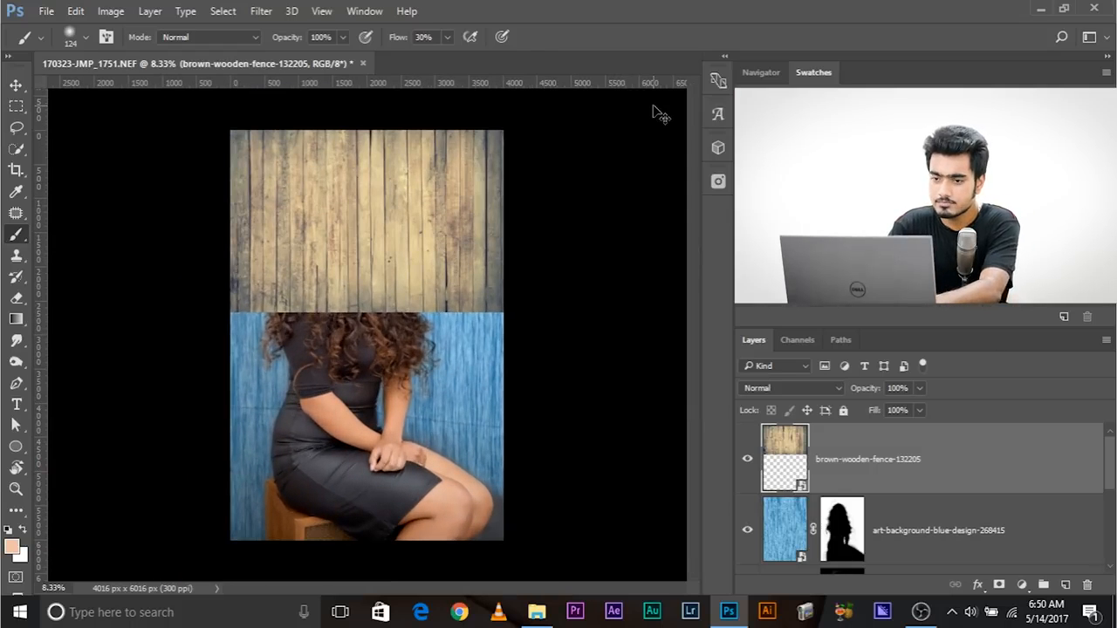
key("ctrl+t")
left_click_drag(503, 307, 1003, 587)
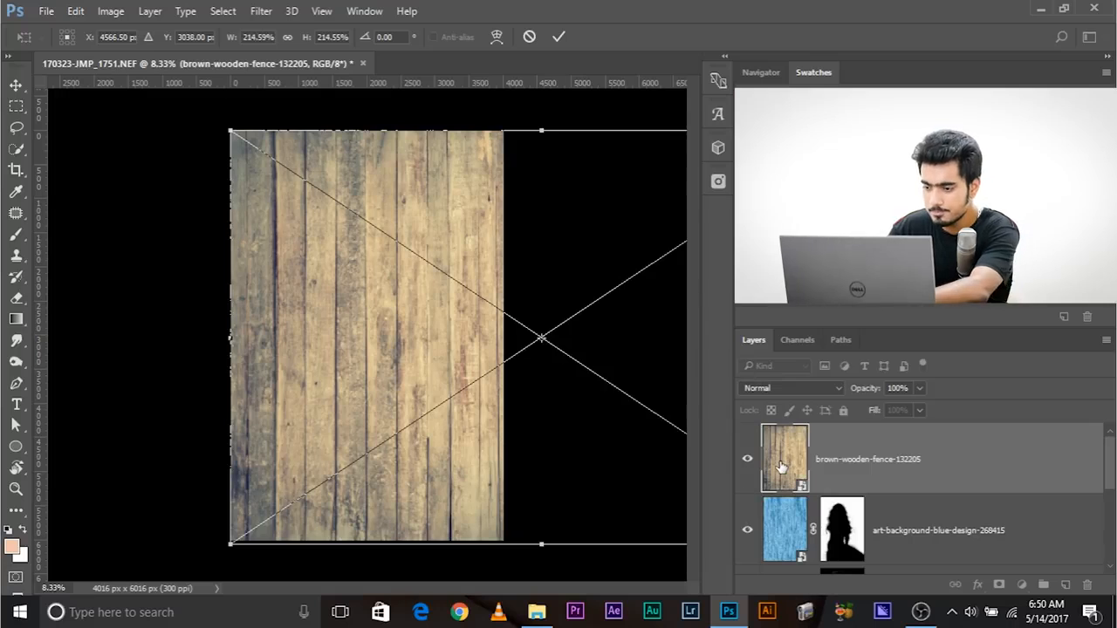
key("Return")
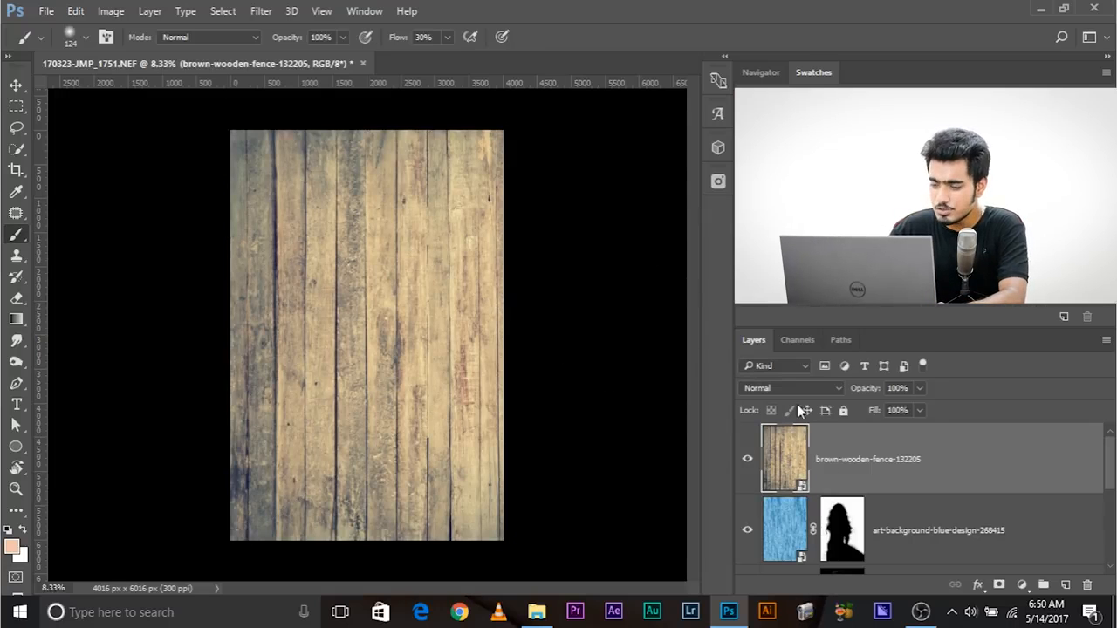
left_click(792, 391)
left_click(754, 218)
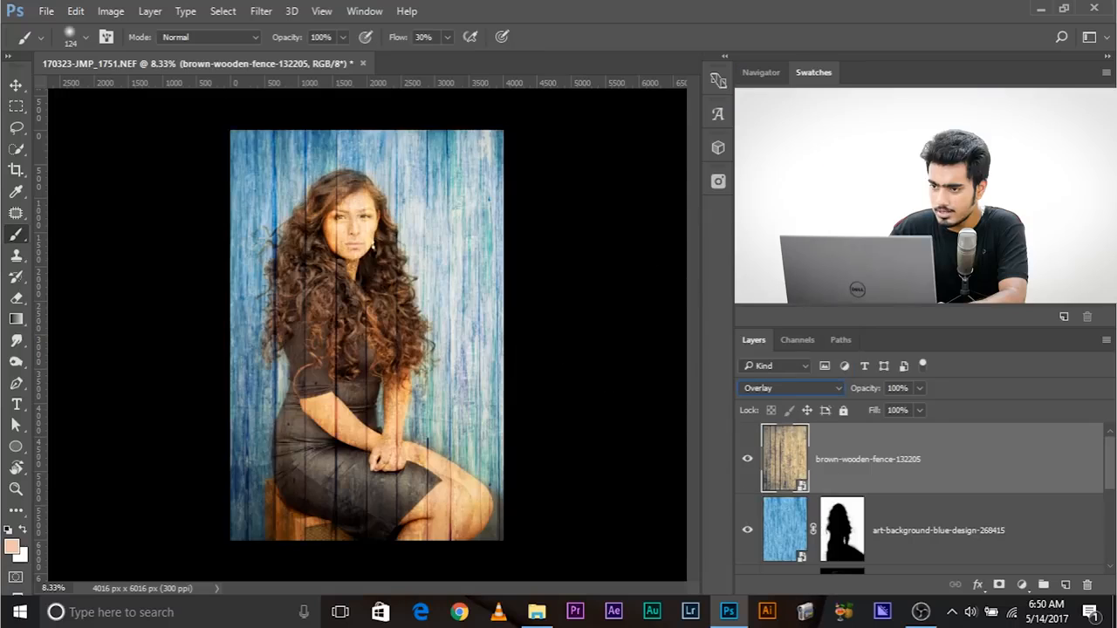
Hide the blue texture layer and copy its layer mask onto the wooden fence layer.
left_click(745, 535)
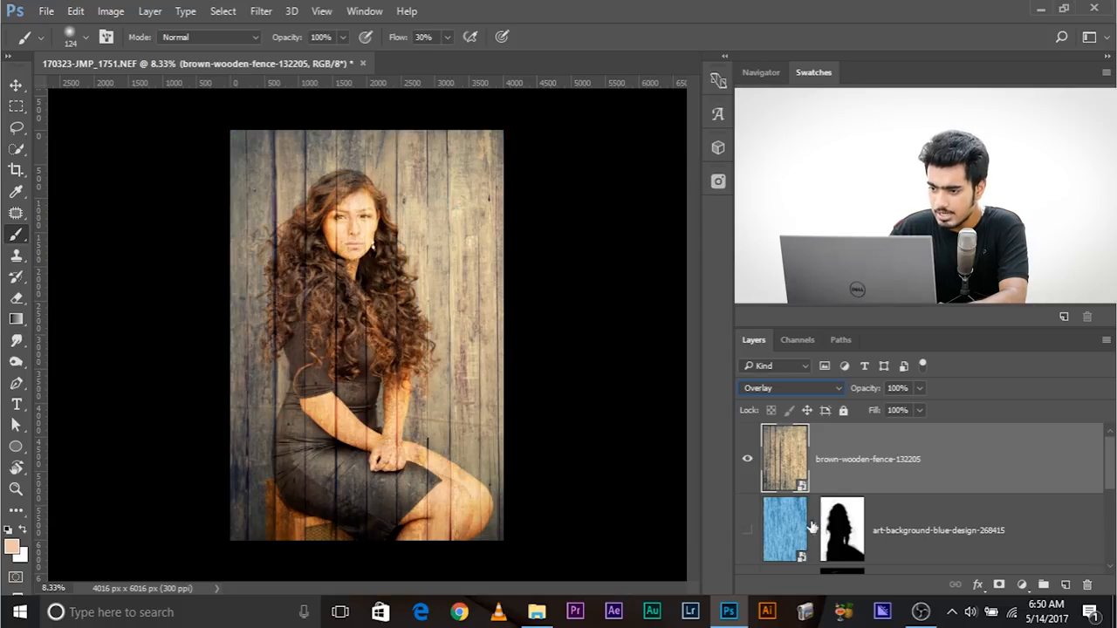
left_click_drag(848, 530, 838, 465)
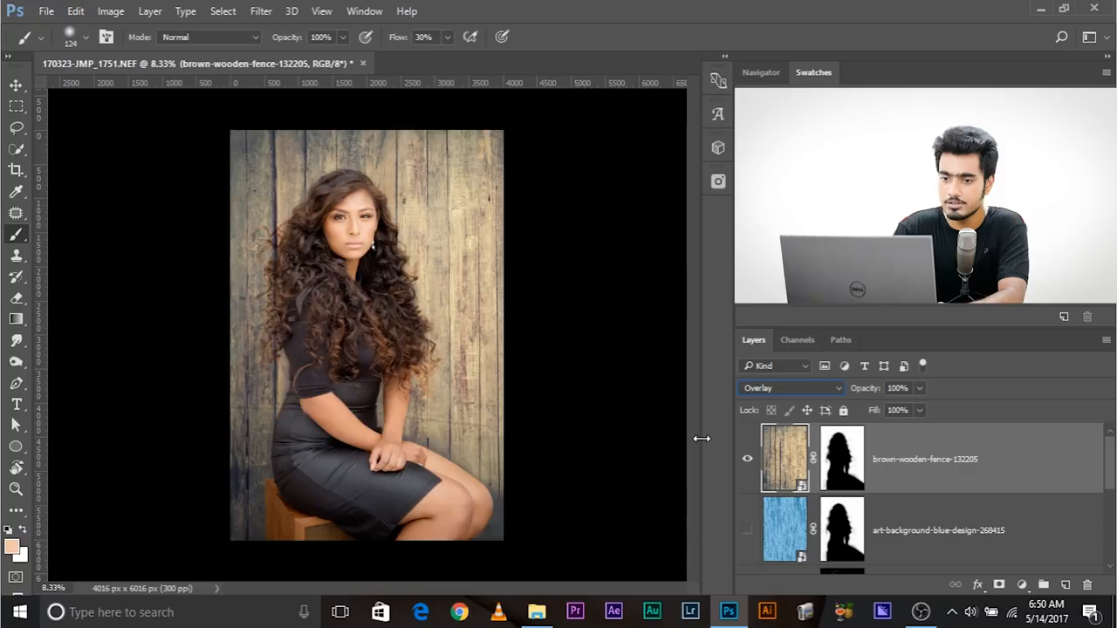
key("ctrl+plus")
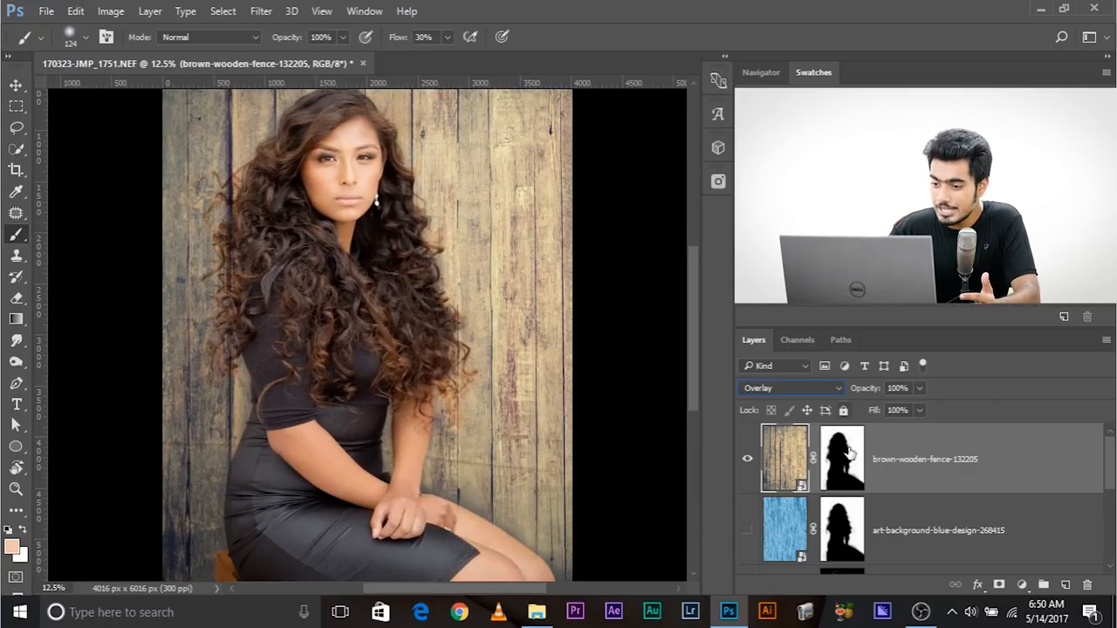
Return the Curves 2 black point to input 0, output 0, and lower the shadows with a point at input 82, output 67.
scroll(830, 564, "down", 3)
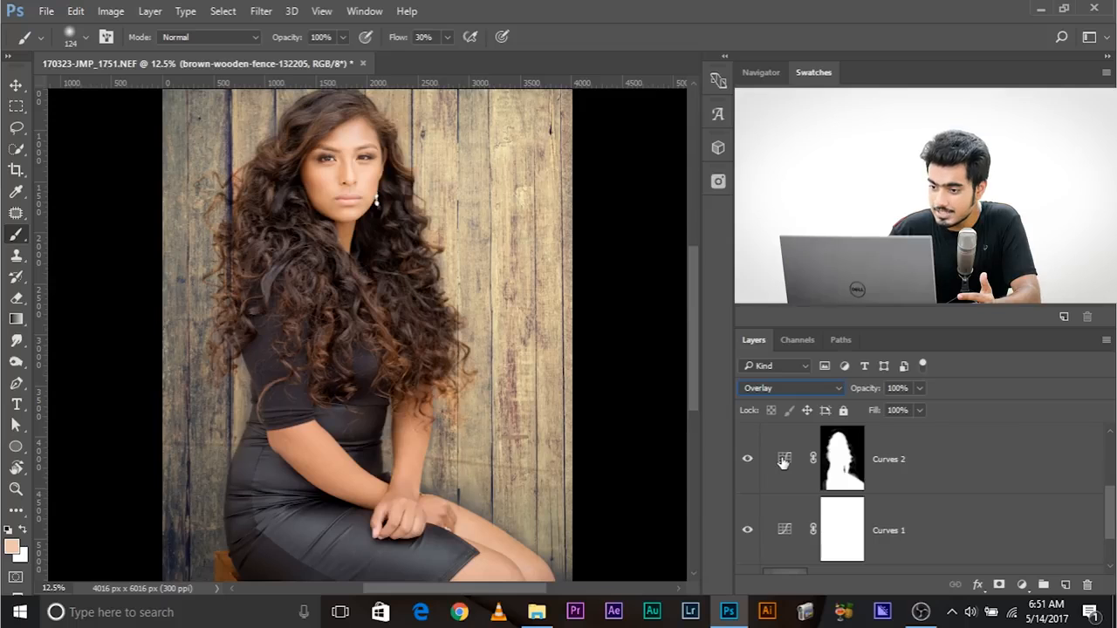
scroll(784, 464, "down", 2)
scroll(786, 473, "up", 3)
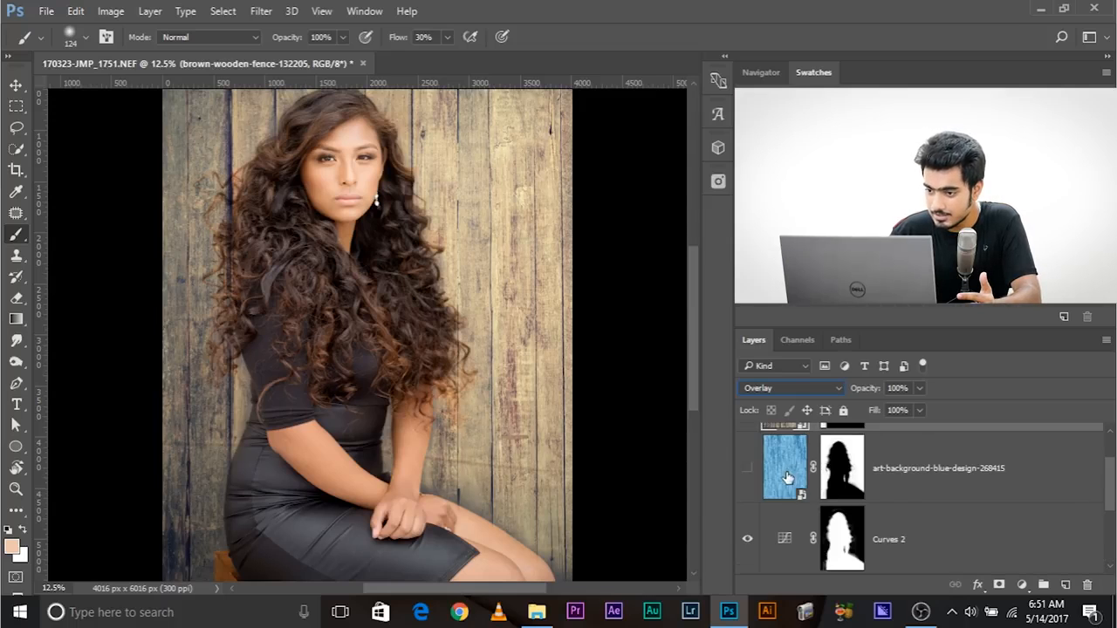
double_click(785, 541)
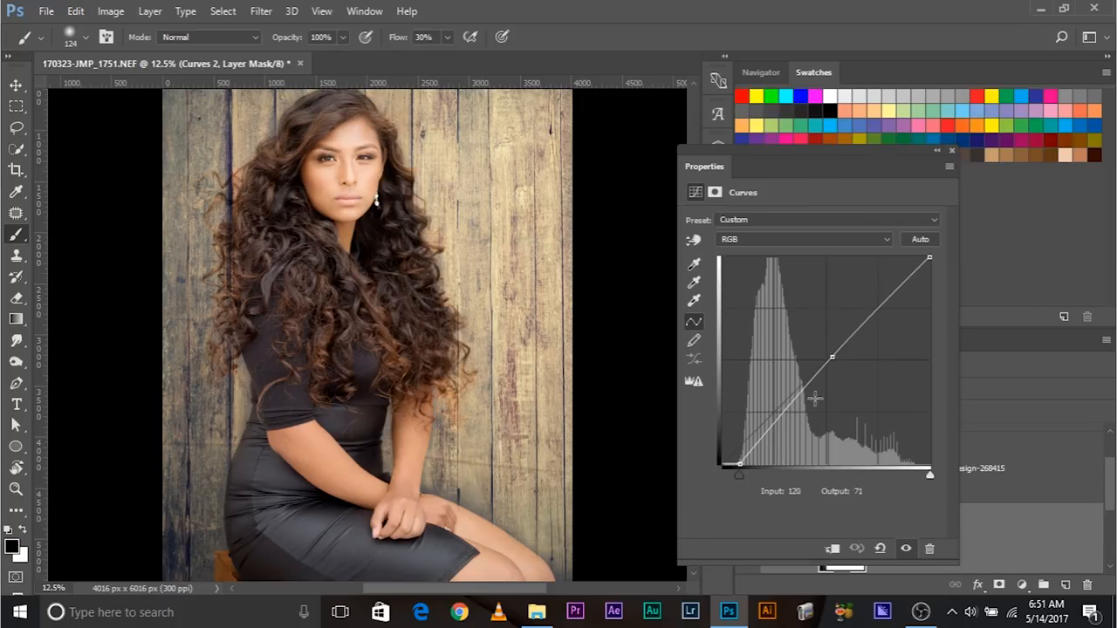
left_click_drag(742, 467, 720, 467)
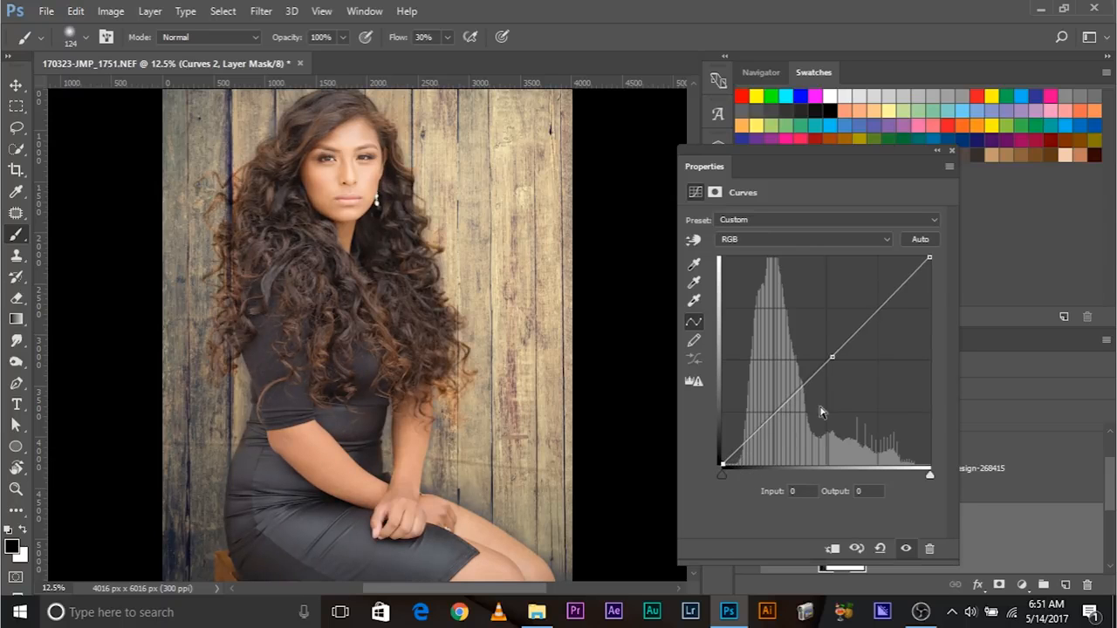
left_click_drag(788, 399, 788, 410)
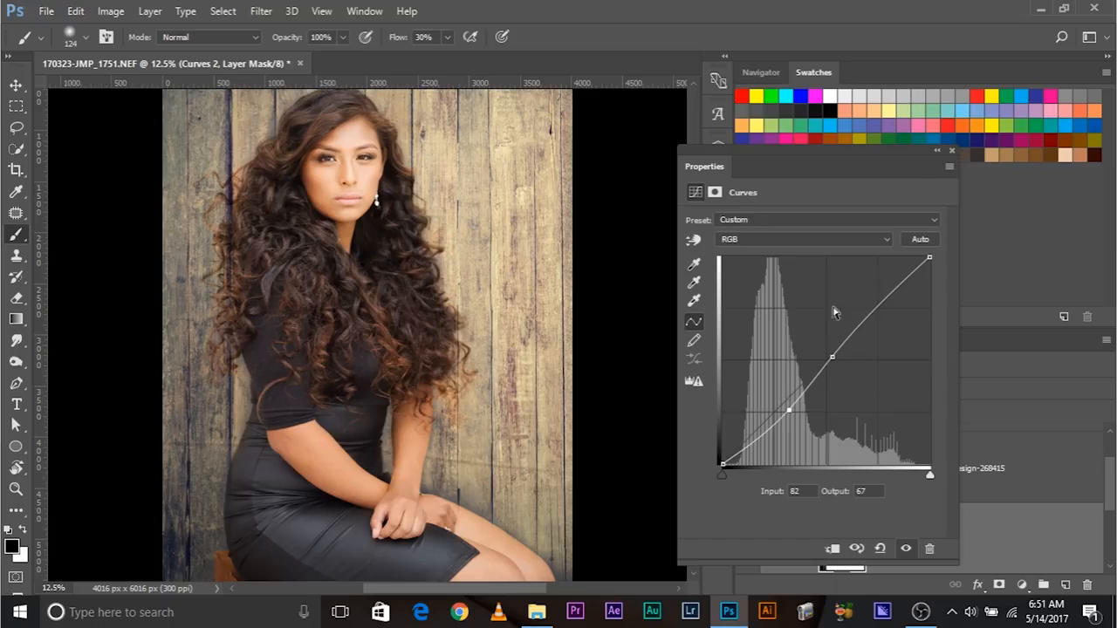
left_click(951, 150)
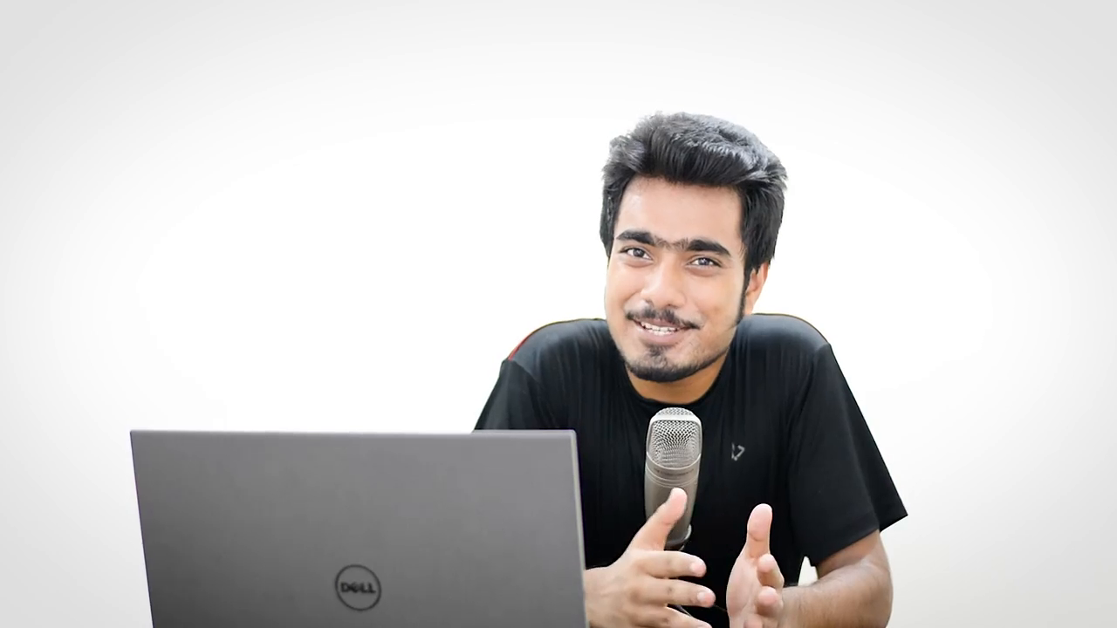